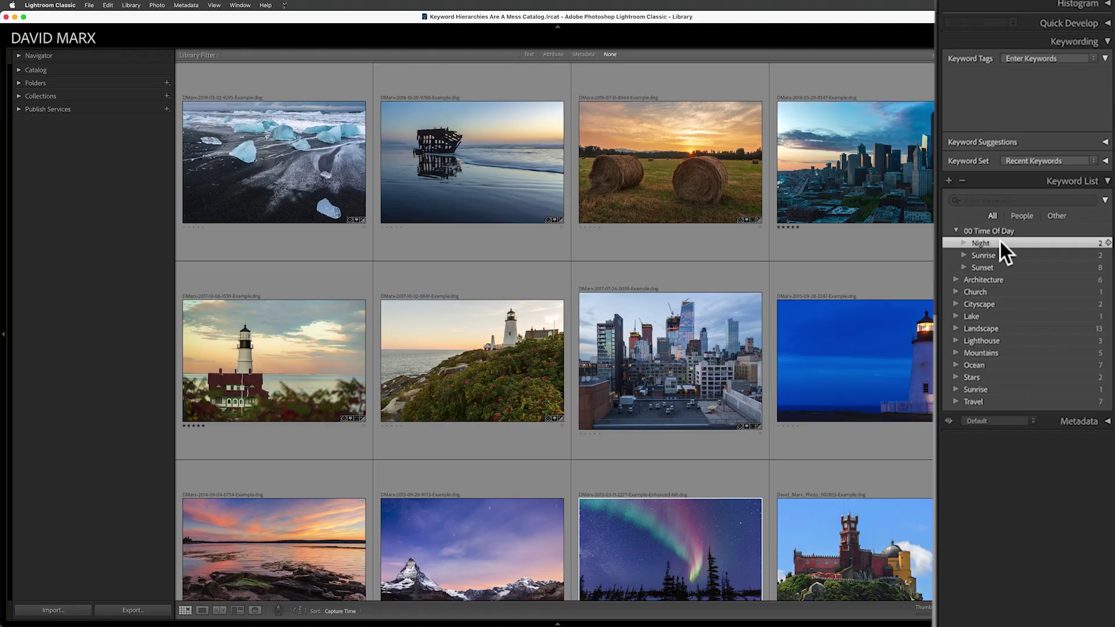
Move Night to top level, then filter keywords to 'Sunrise' and show nested-Sunrise photos
left_click_drag(1000, 242, 976, 220)
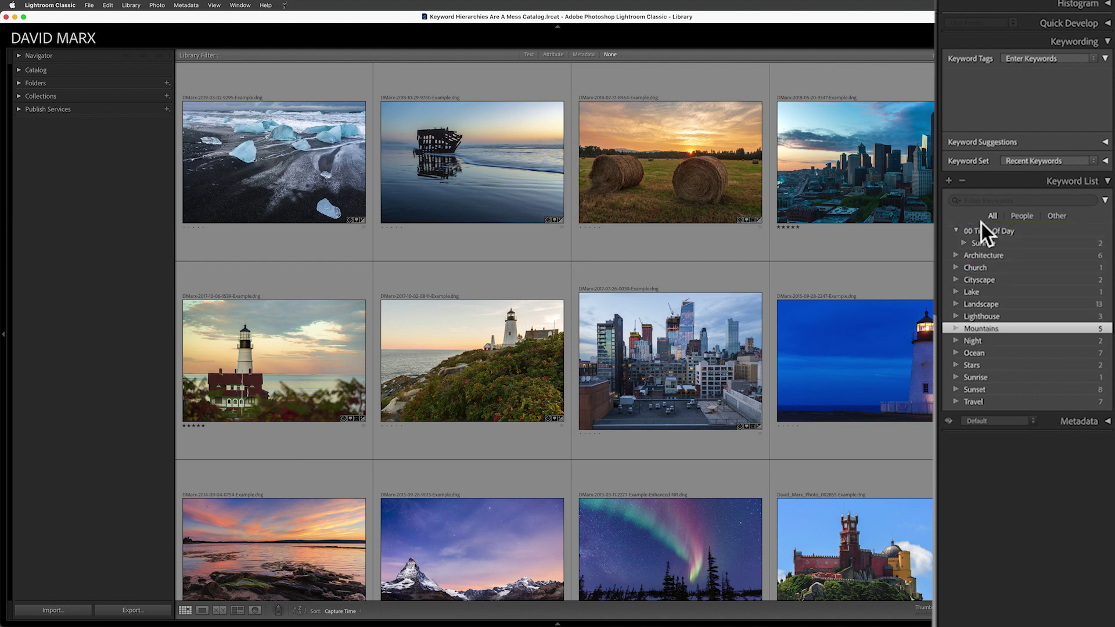
left_click(1036, 197)
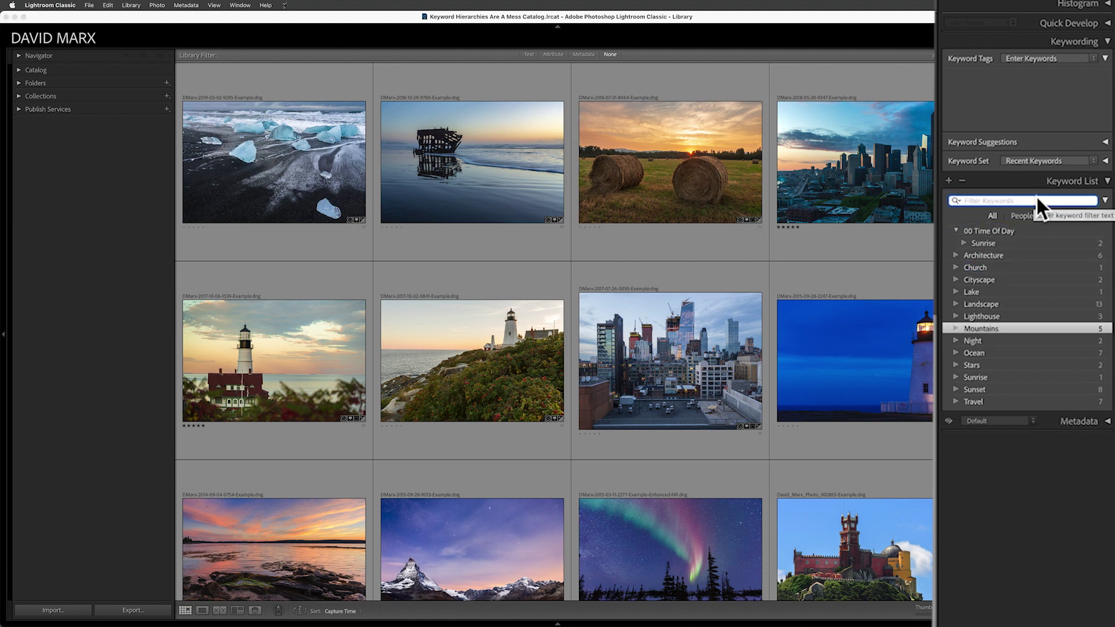
type("Sunrise")
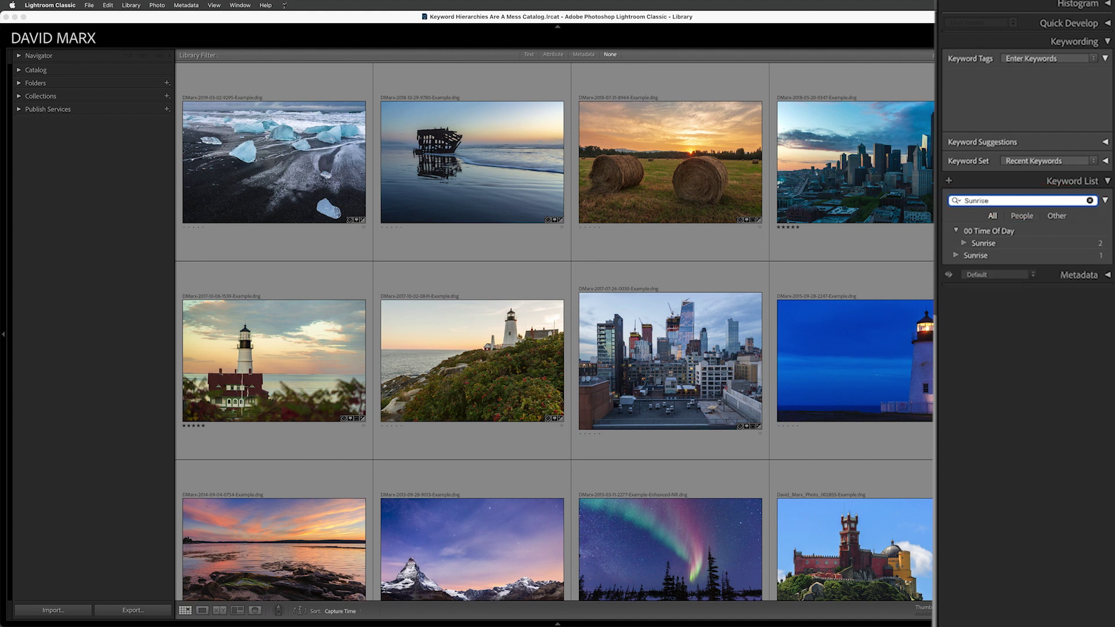
left_click(1108, 243)
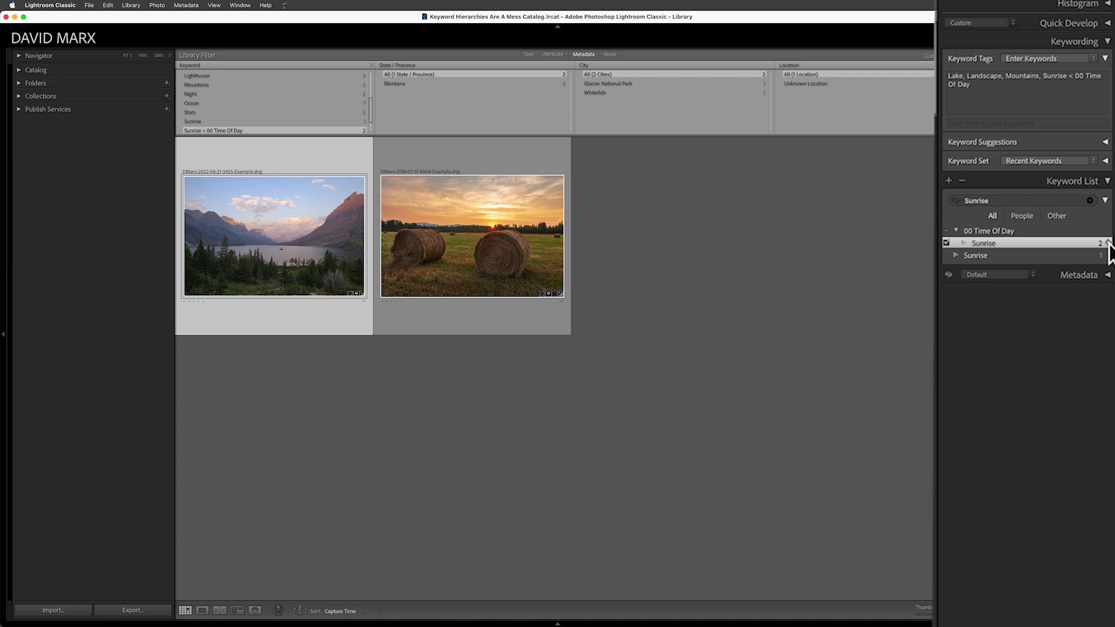
Select all photos, then pick just the mountain photo tagged Landscape and Mountains
left_click(108, 5)
left_click(125, 88)
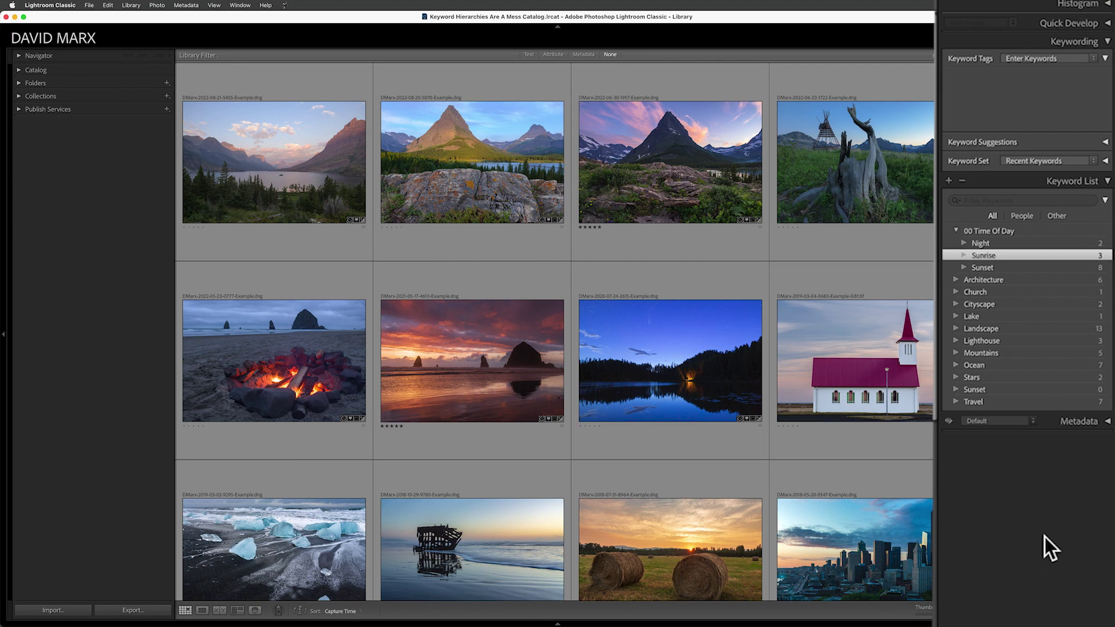
left_click(489, 171)
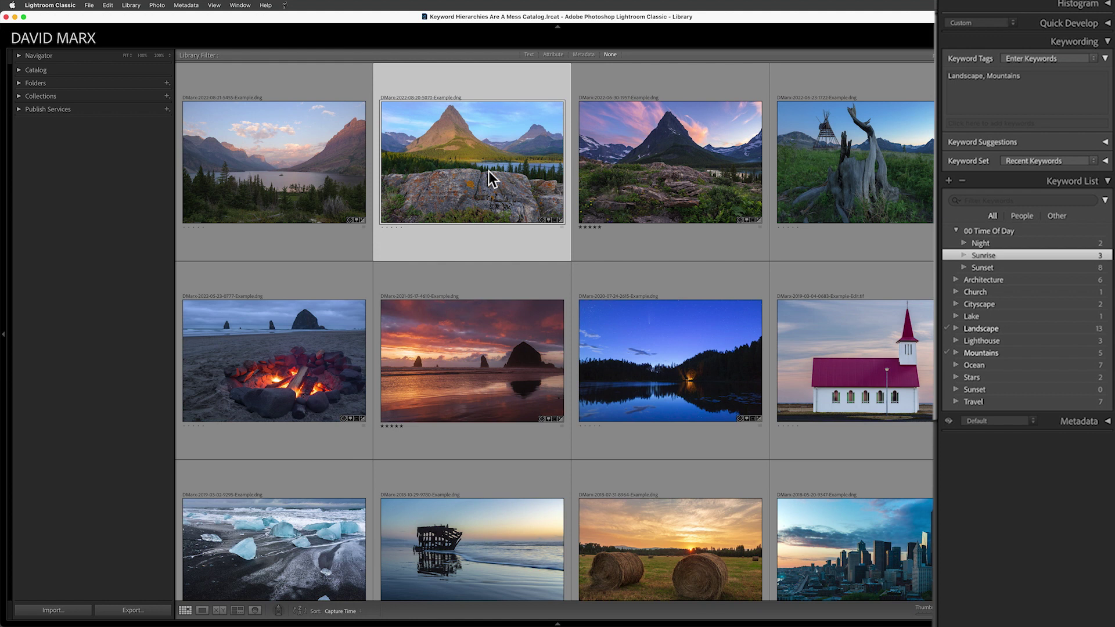
Create a top-level 'Sunrise' keyword on the mountain photo, then compare both Sunrise keywords
left_click(949, 180)
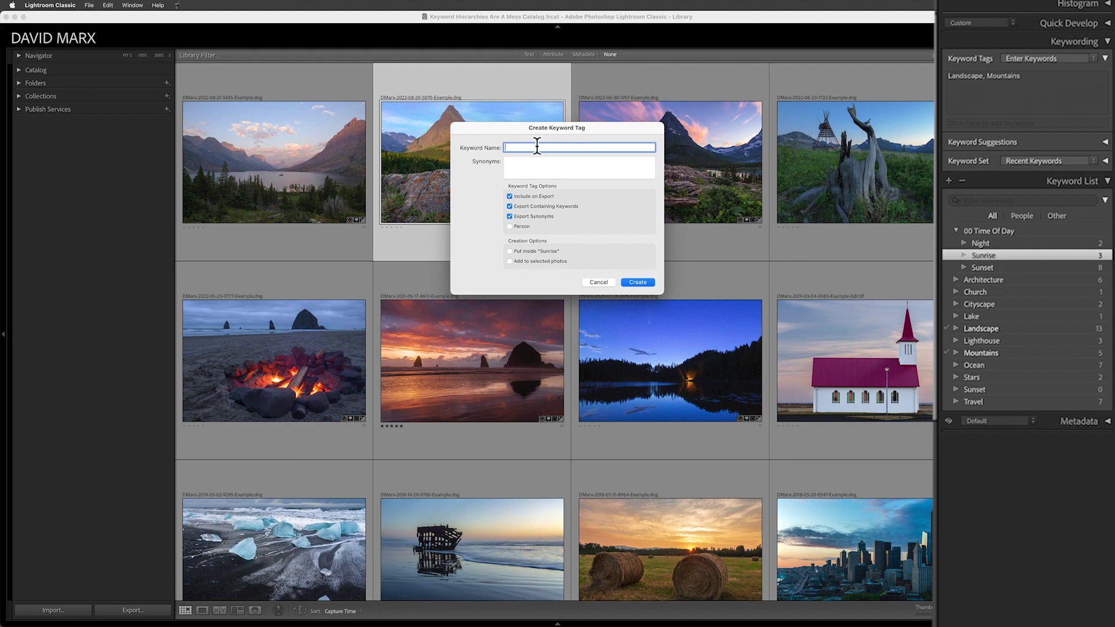
type("Sunrise")
left_click(546, 262)
left_click(647, 281)
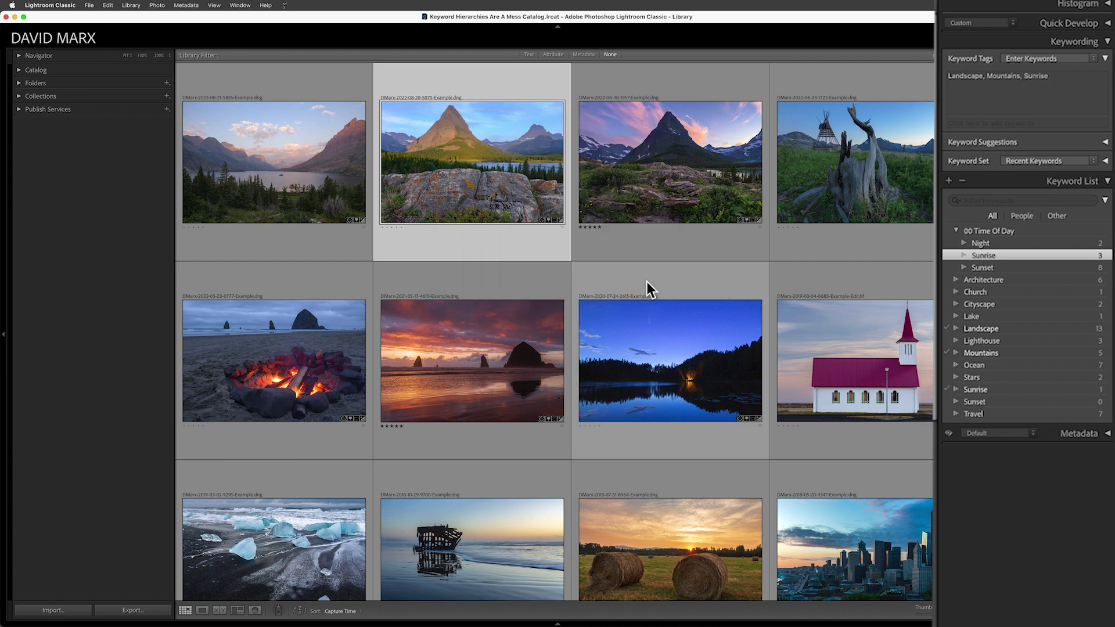
left_click(1004, 389)
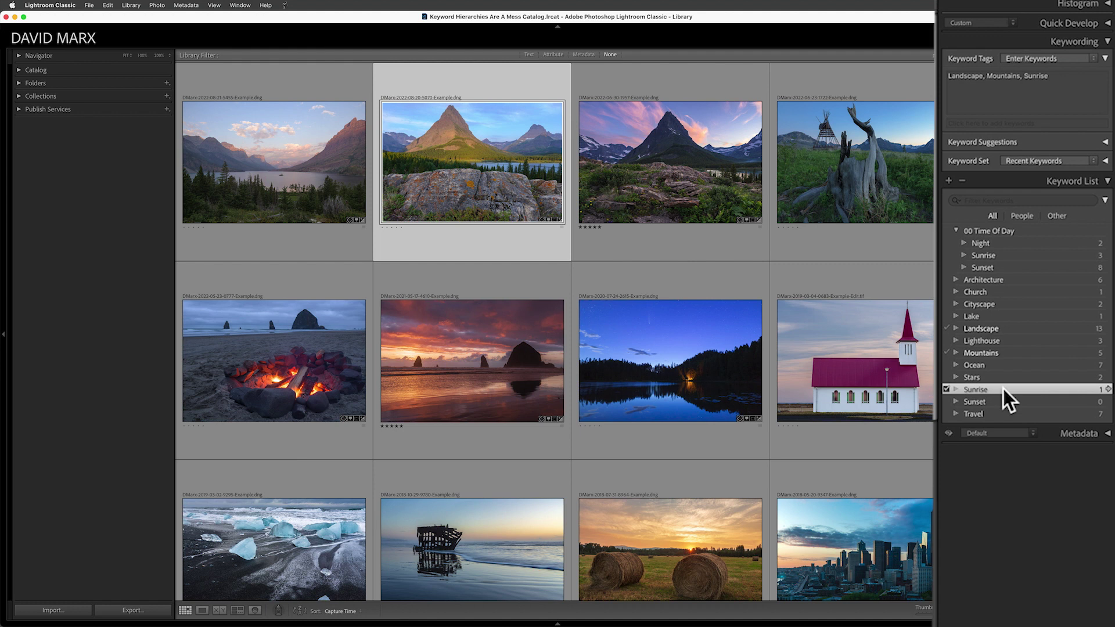
left_click(1014, 251)
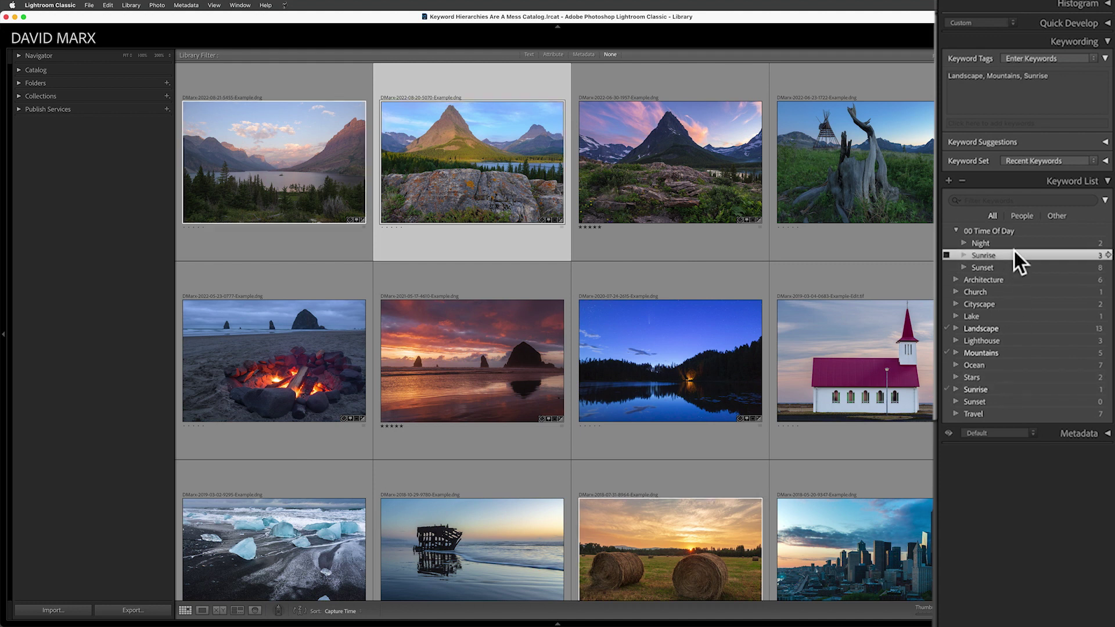
Deselect the mountain photo and select the hay-bale sunset photo instead
left_click(887, 272)
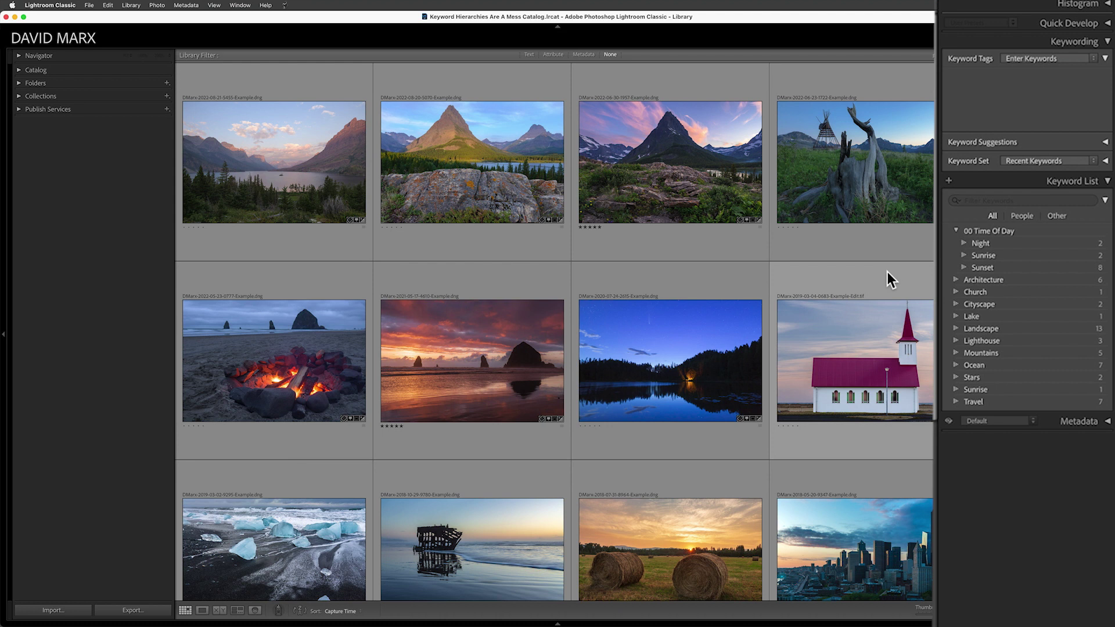
scroll(755, 342, "down", 1)
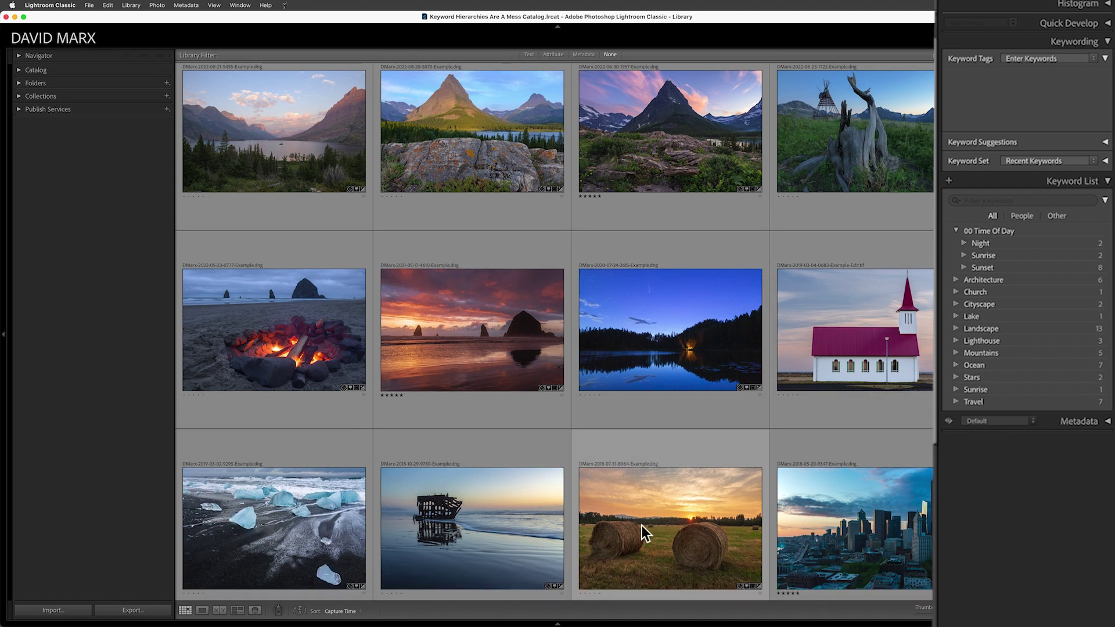
left_click(682, 500)
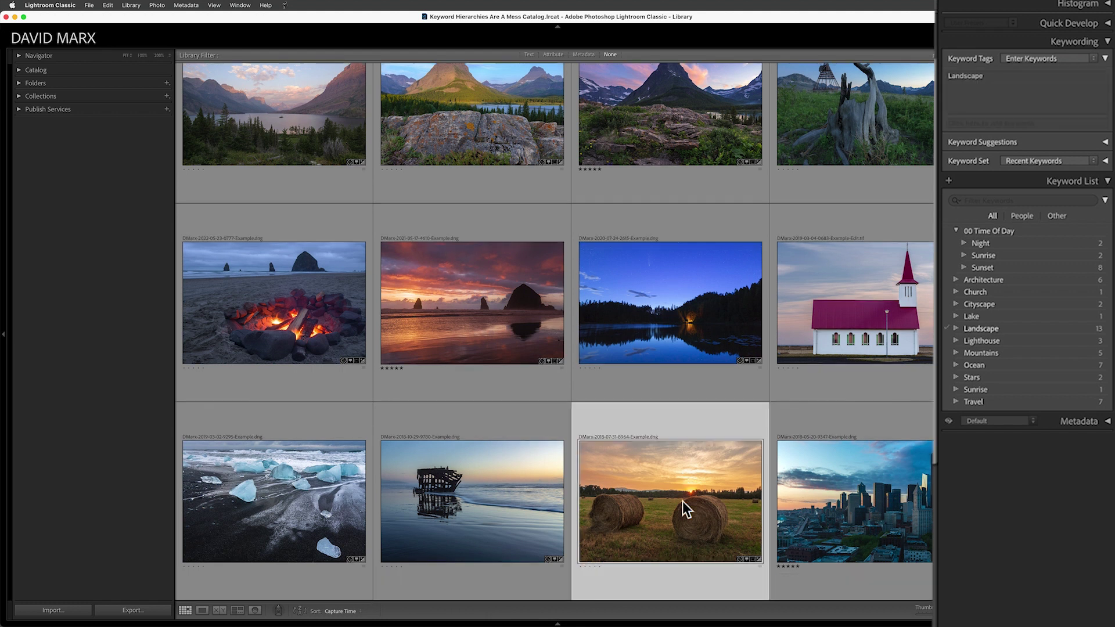
Tag the hay-bale photo with the Sunrise keyword inside 00 Time Of Day
left_click(1028, 123)
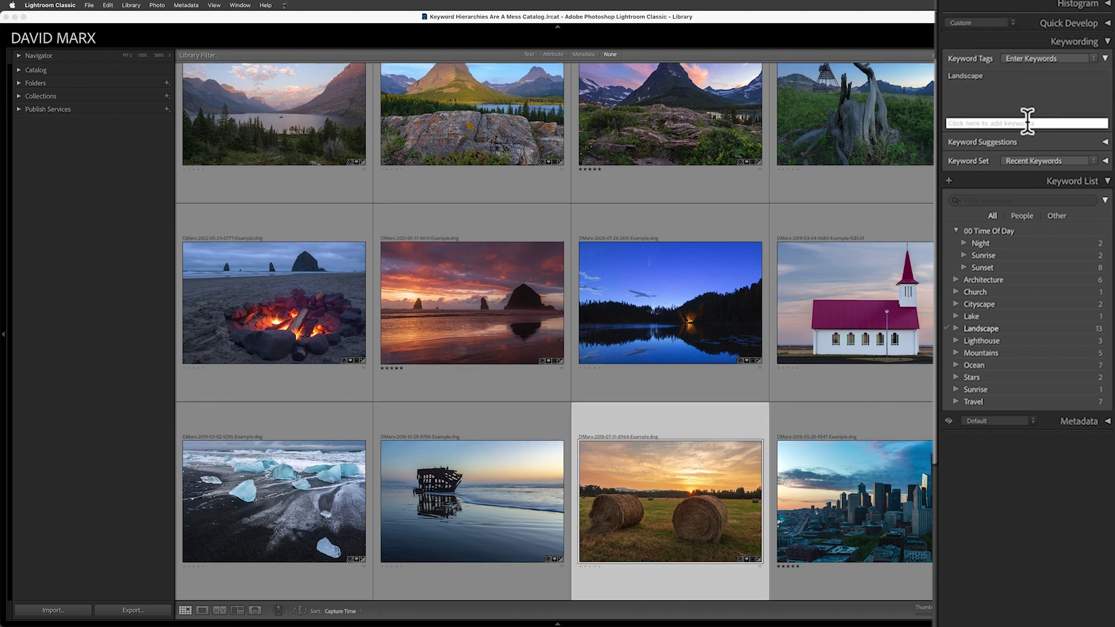
type("Sunrise < 00 Time Of Day")
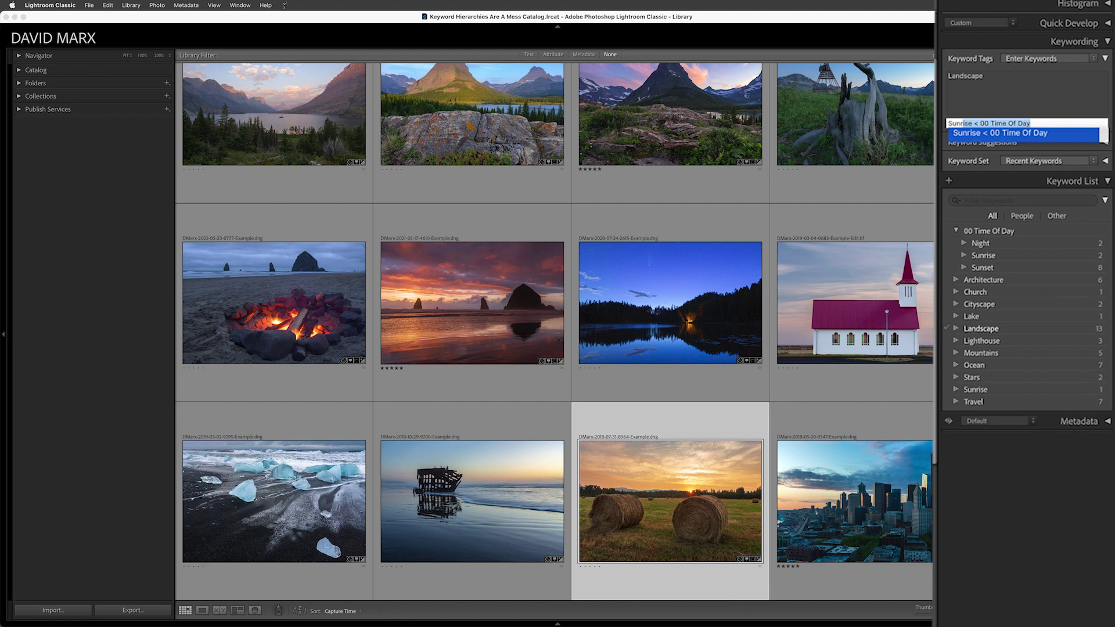
key("Return")
key("BackSpace")
key("BackSpace")
key("BackSpace")
key("BackSpace")
key("BackSpace")
key("BackSpace")
key("BackSpace")
key("BackSpace")
key("BackSpace")
key("BackSpace")
key("BackSpace")
key("BackSpace")
key("BackSpace")
key("BackSpace")
key("BackSpace")
key("BackSpace")
key("BackSpace")
key("Return")
left_click(947, 389)
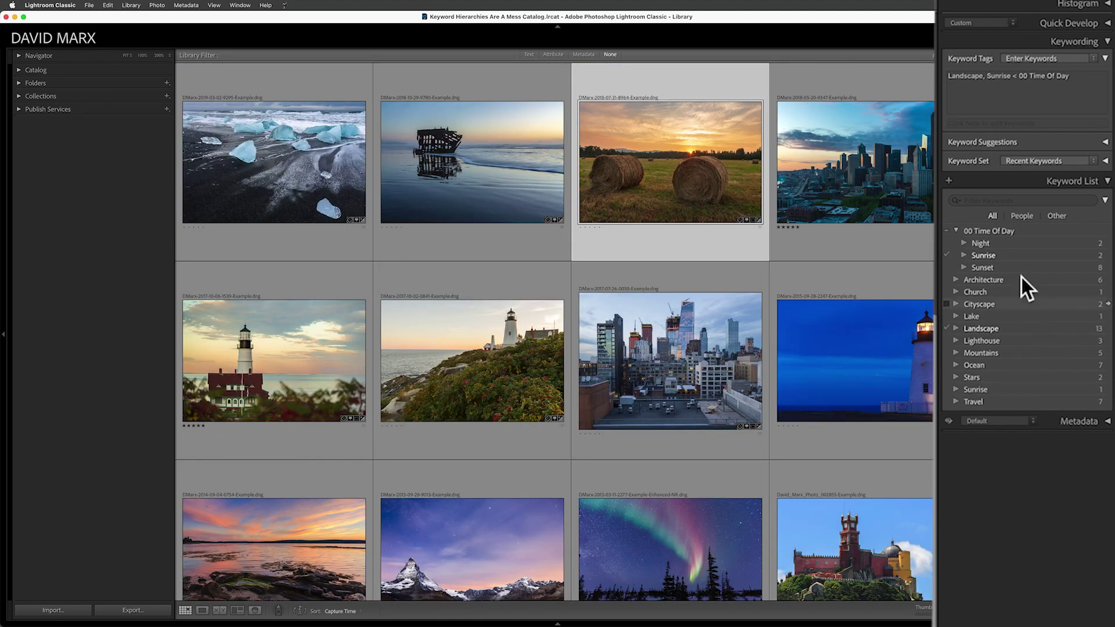
left_click(1009, 254)
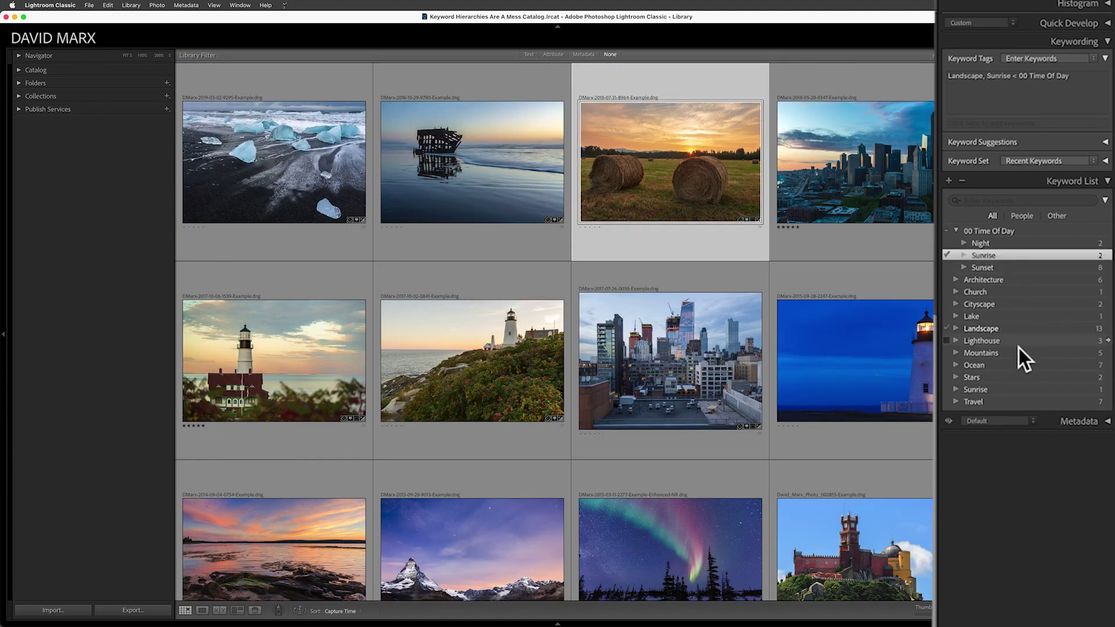
right_click(1029, 329)
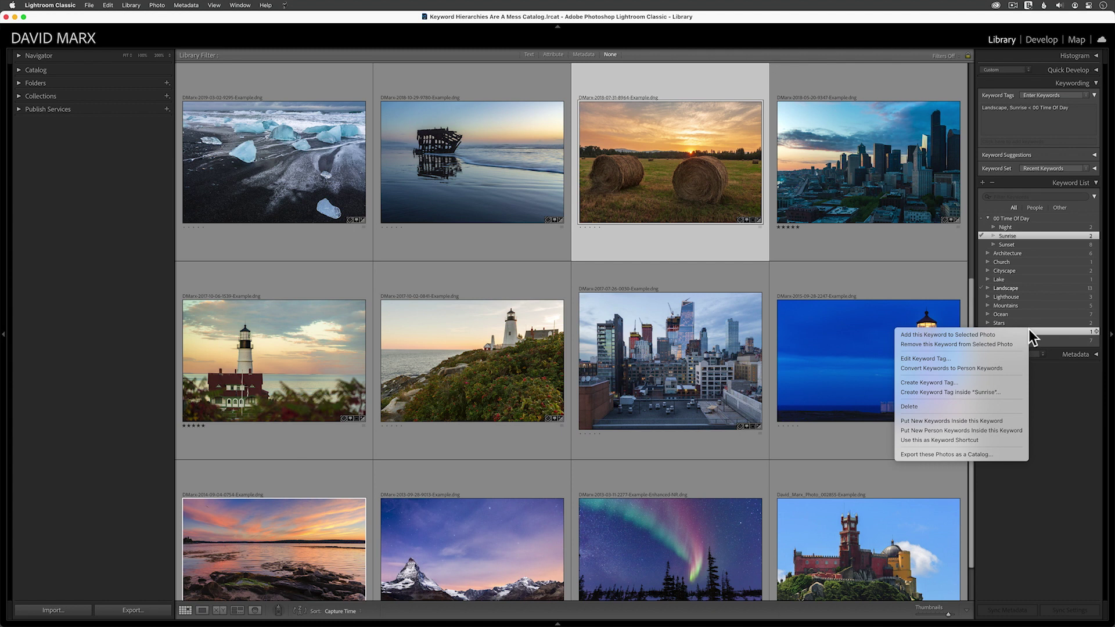
key("Escape")
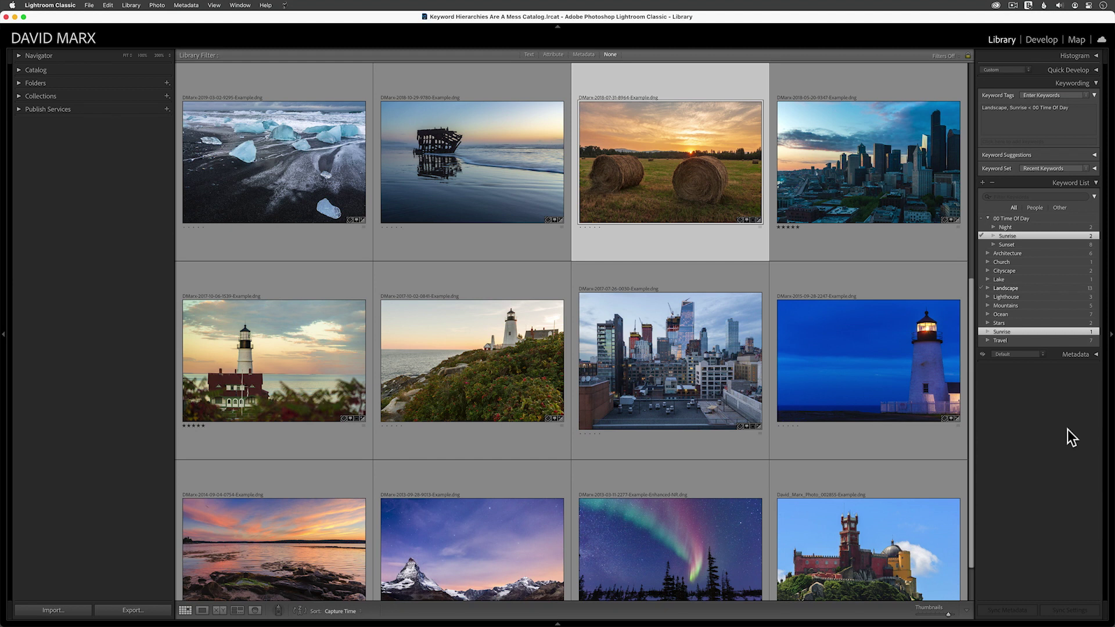
key("super+d")
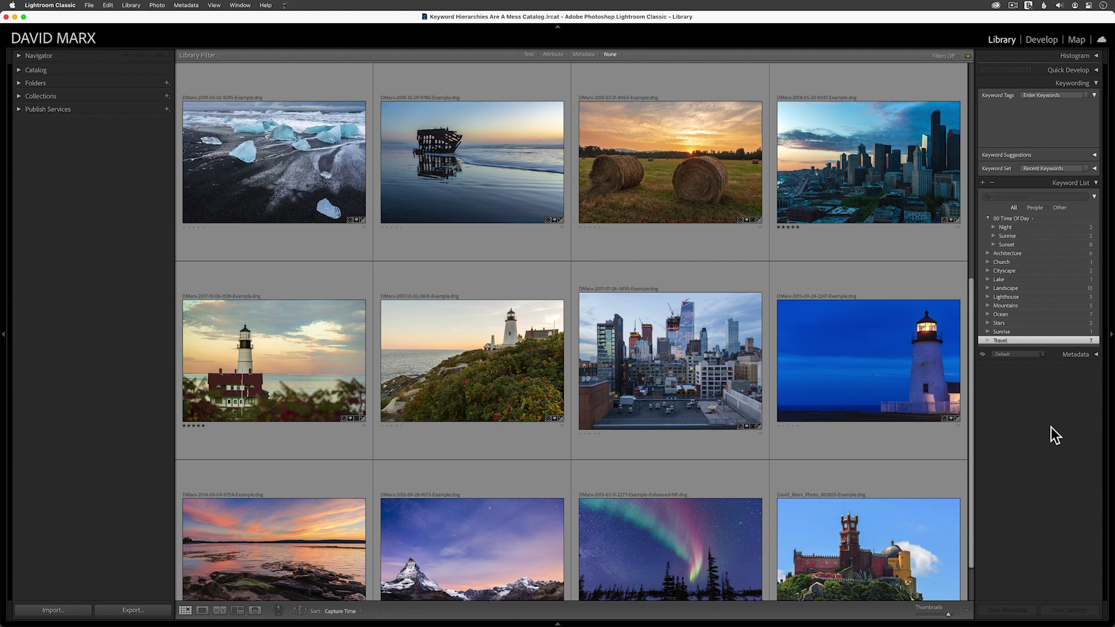
Select 00 Time Of Day in the Keyword List and bring up its context menu
left_click(1013, 219)
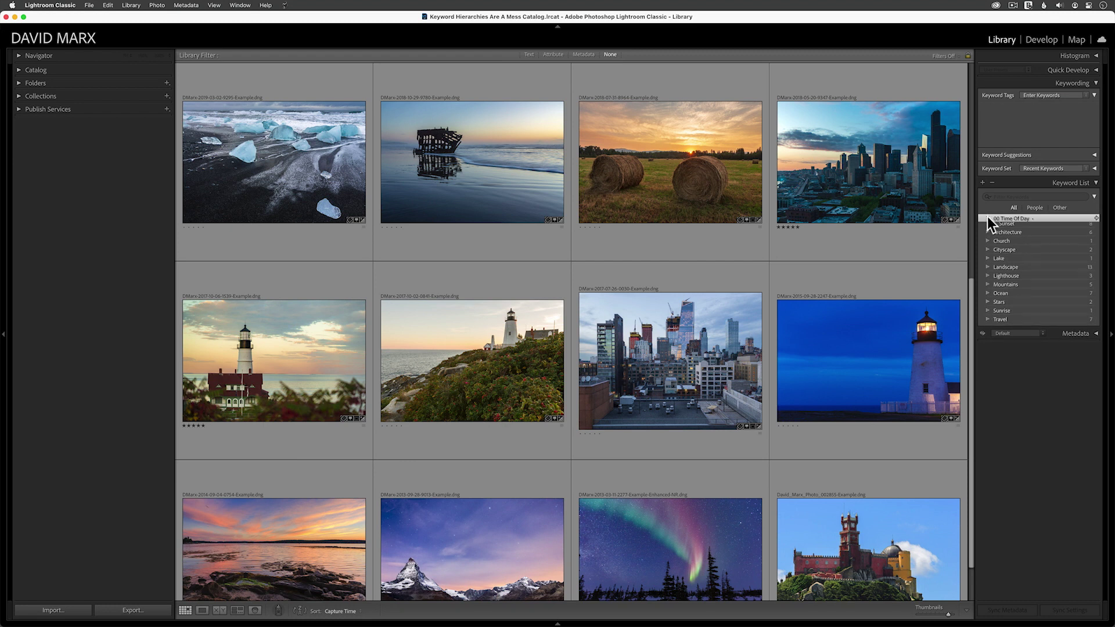
right_click(998, 219)
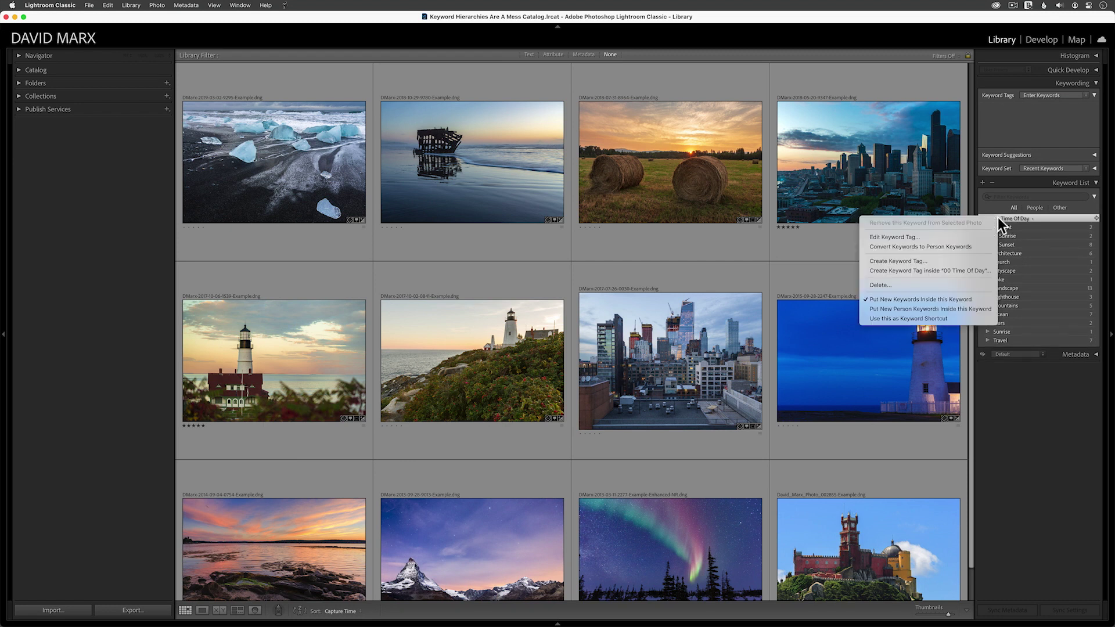
Stop new keywords nesting in 00 Time Of Day and move Night to the top level
left_click(987, 298)
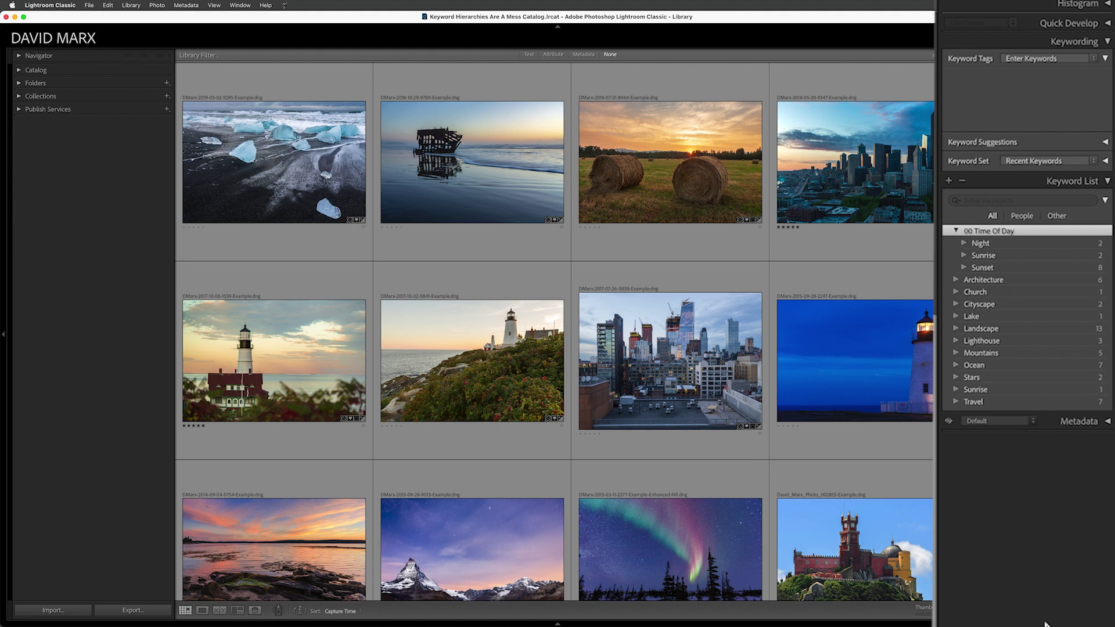
left_click(1001, 242)
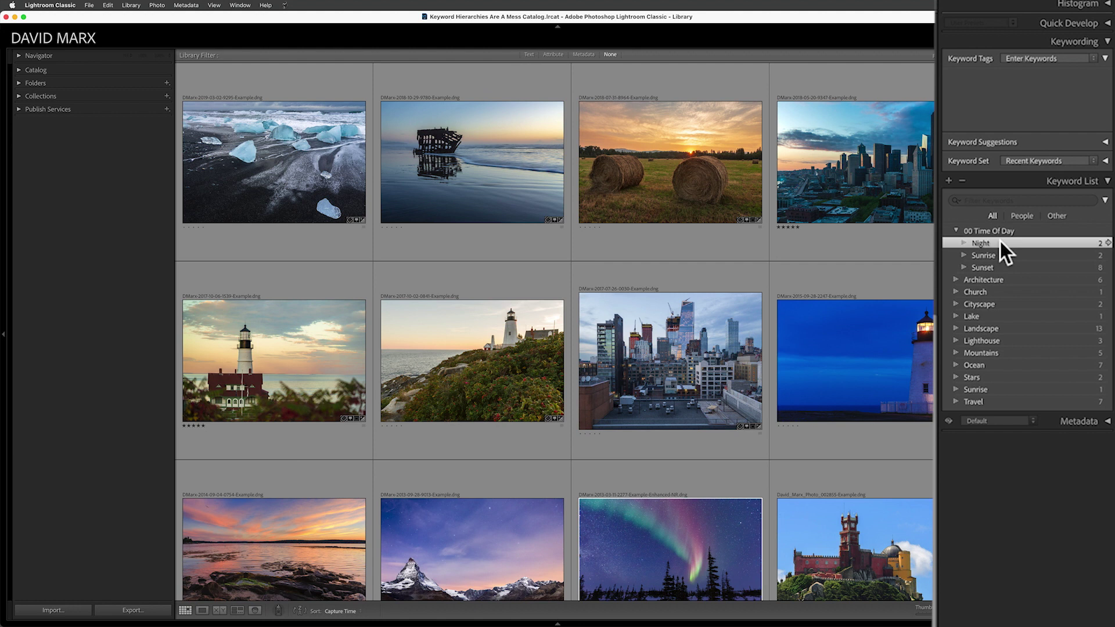
left_click_drag(1000, 242, 986, 224)
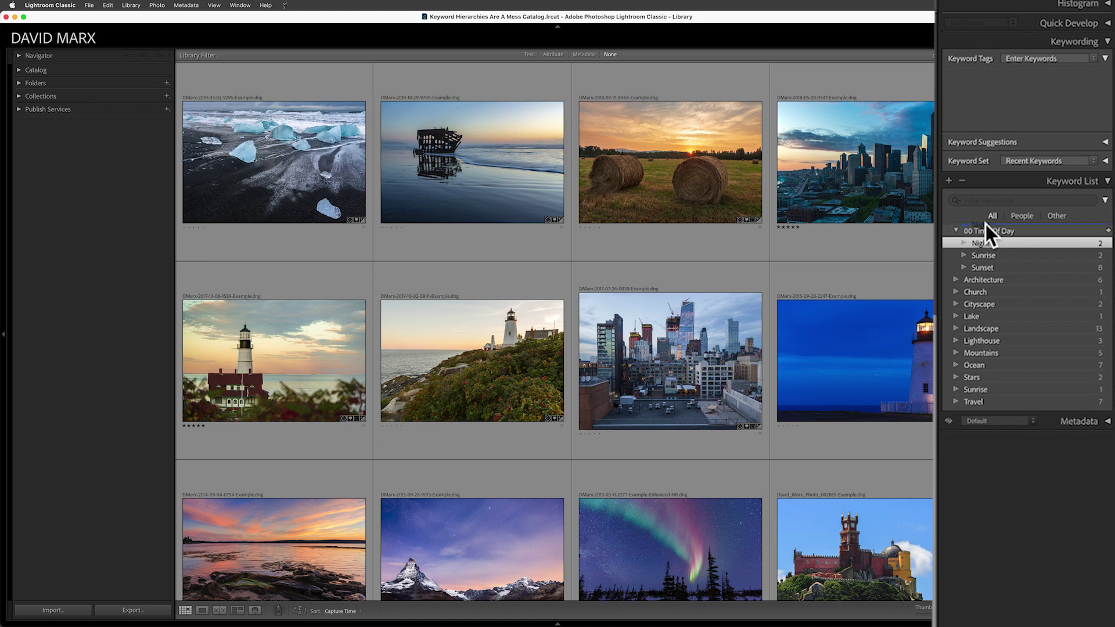
left_click_drag(985, 224, 985, 224)
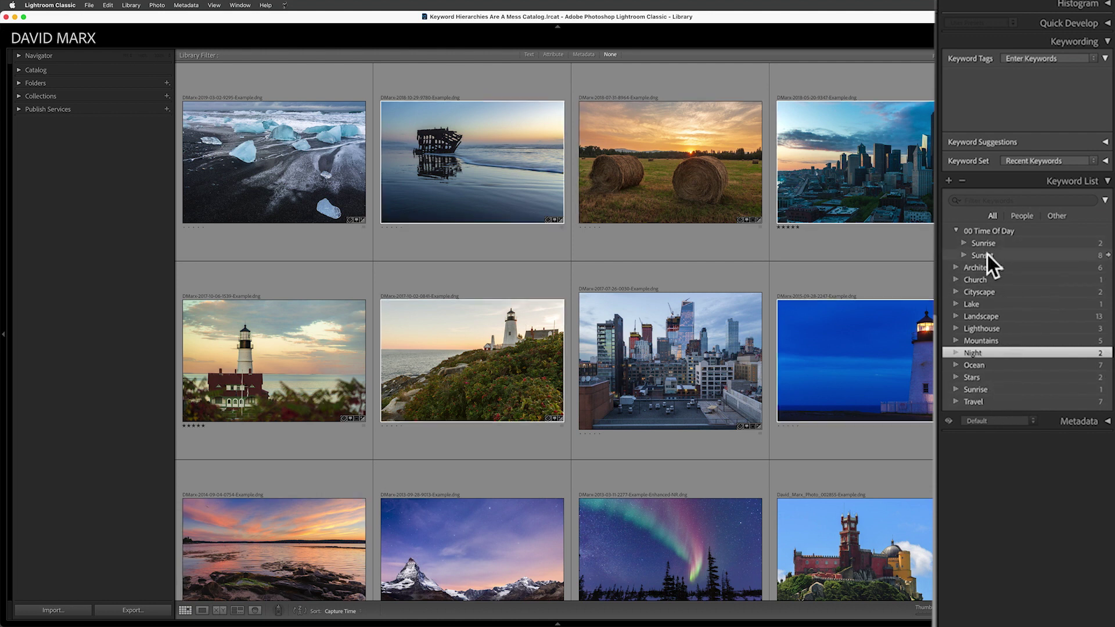
Drag Sunset out of 00 Time Of Day, then pull it back from under Architecture
mouse_move(987, 255)
left_mouse_down()
mouse_move(993, 278)
mouse_move(991, 268)
left_mouse_up()
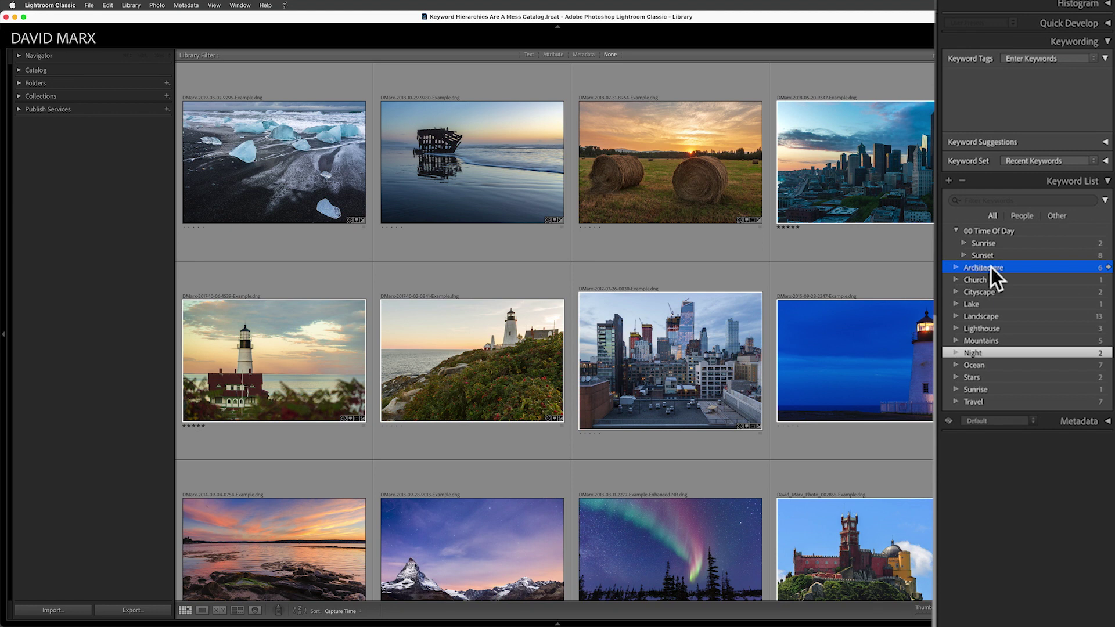
left_click_drag(992, 267, 991, 267)
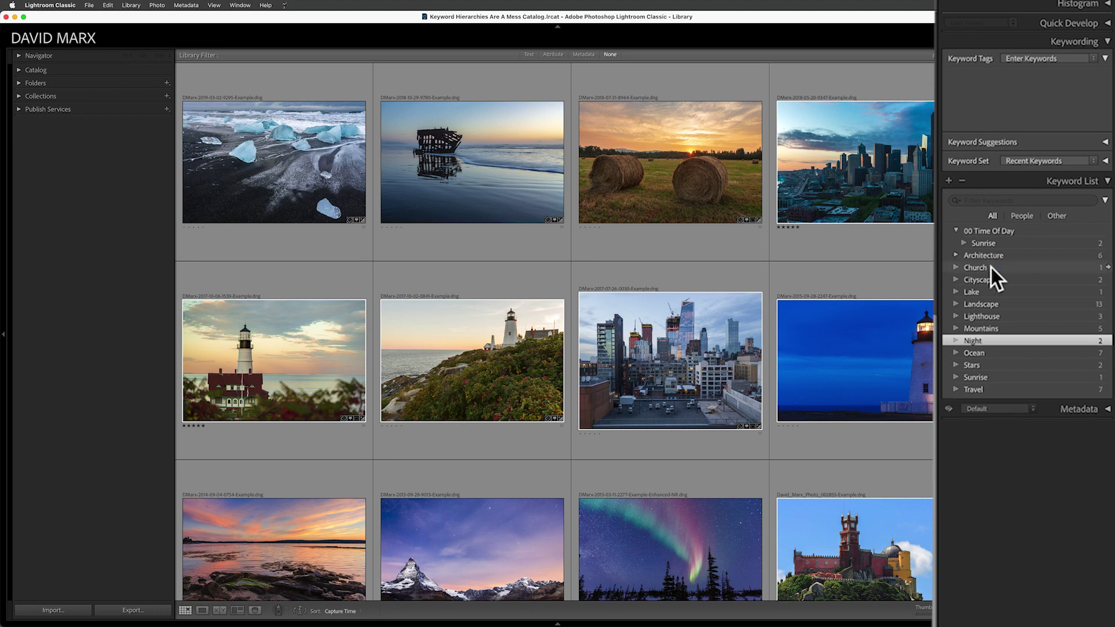
left_click(954, 255)
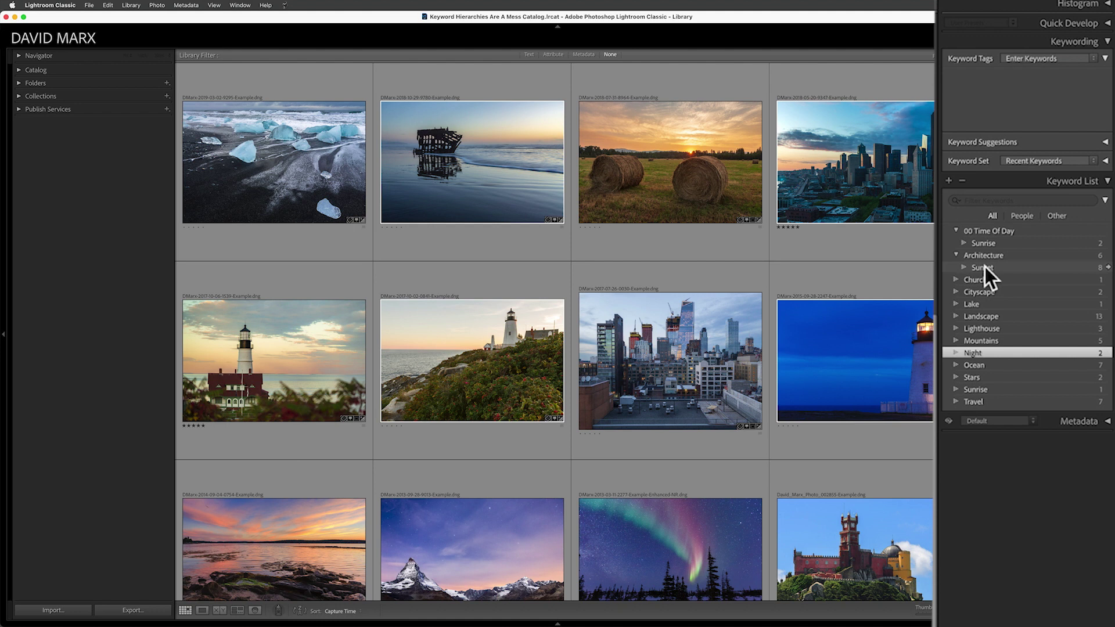
left_click_drag(985, 266, 983, 225)
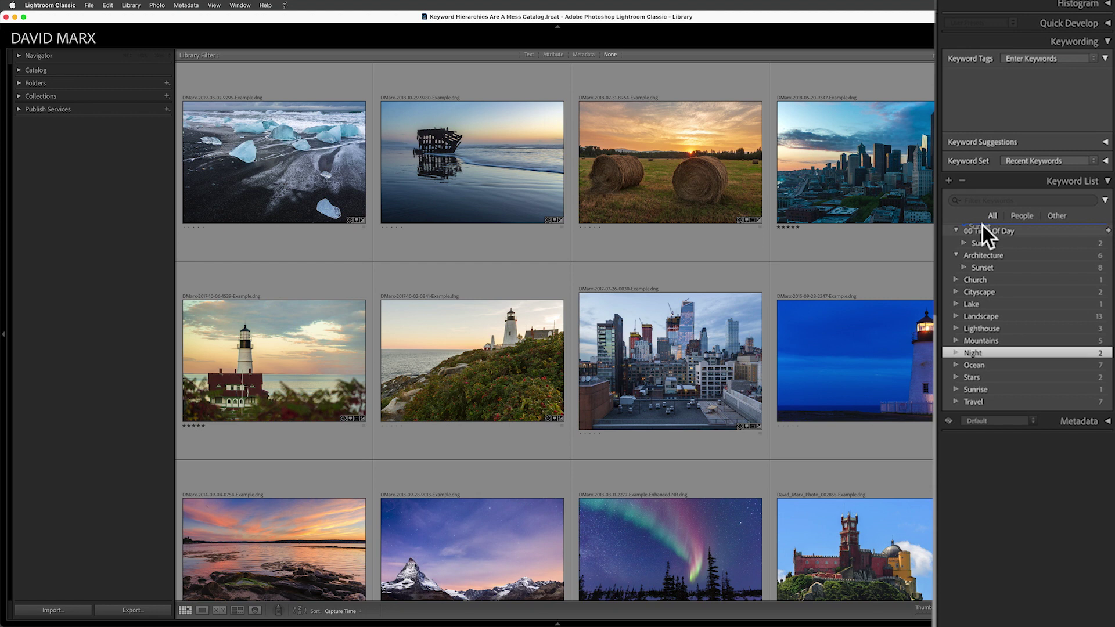
Place Sunset at the top level, leaving the nested Sunrise inside 00 Time Of Day
left_click_drag(983, 225, 983, 225)
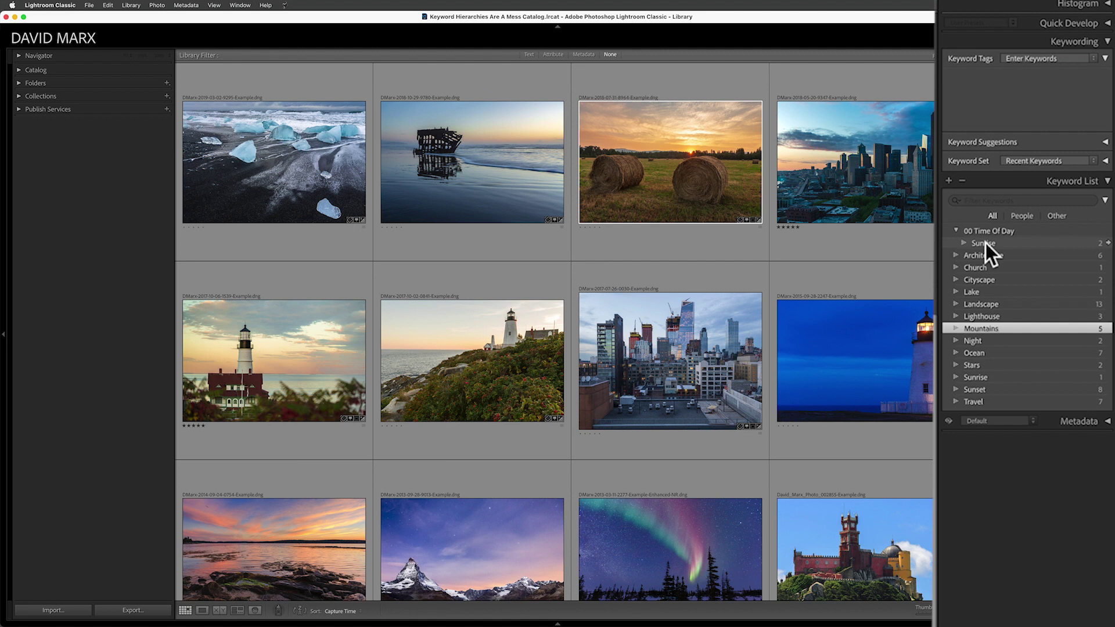
mouse_move(981, 225)
left_mouse_down()
mouse_move(982, 264)
mouse_move(974, 220)
left_mouse_up()
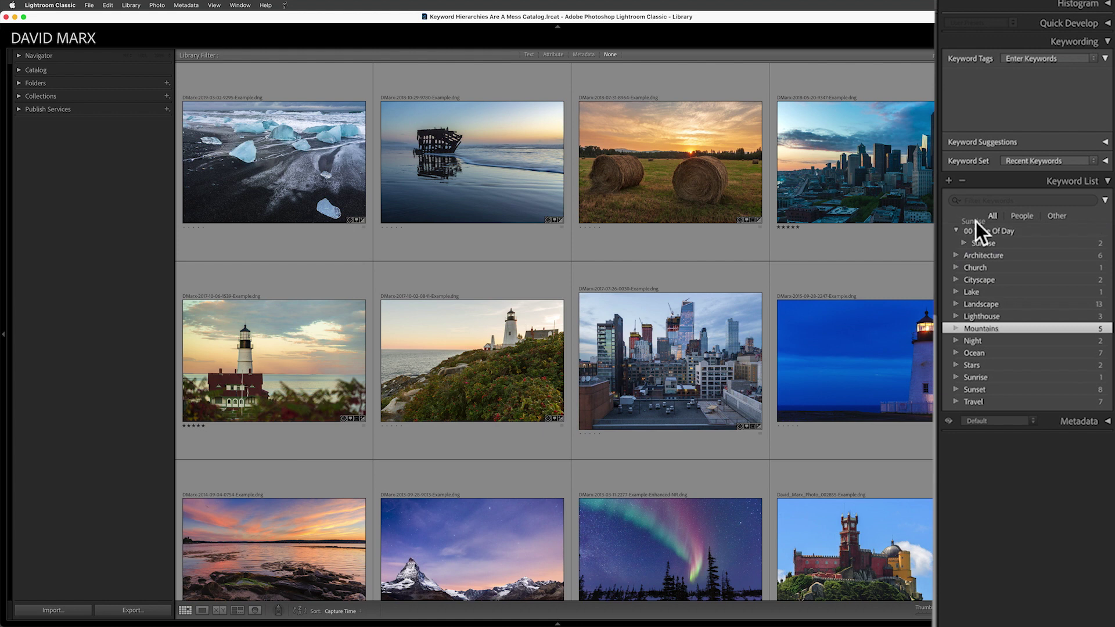
left_click_drag(976, 221, 979, 232)
Filter the Keyword List by the name 'Sunrise'
left_click(1037, 198)
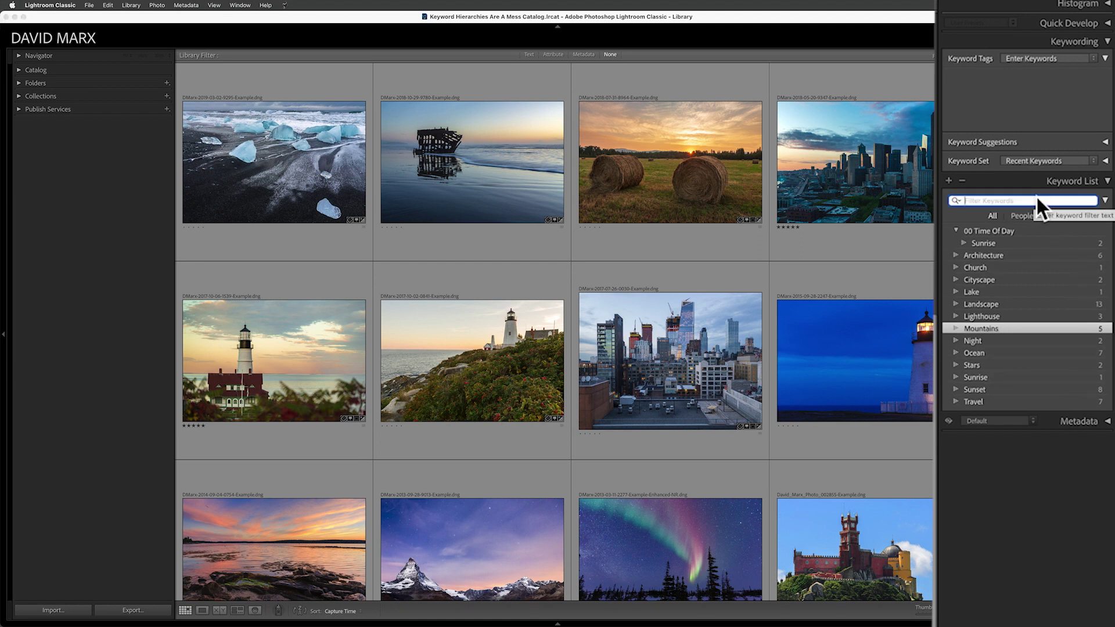
type("Sunr")
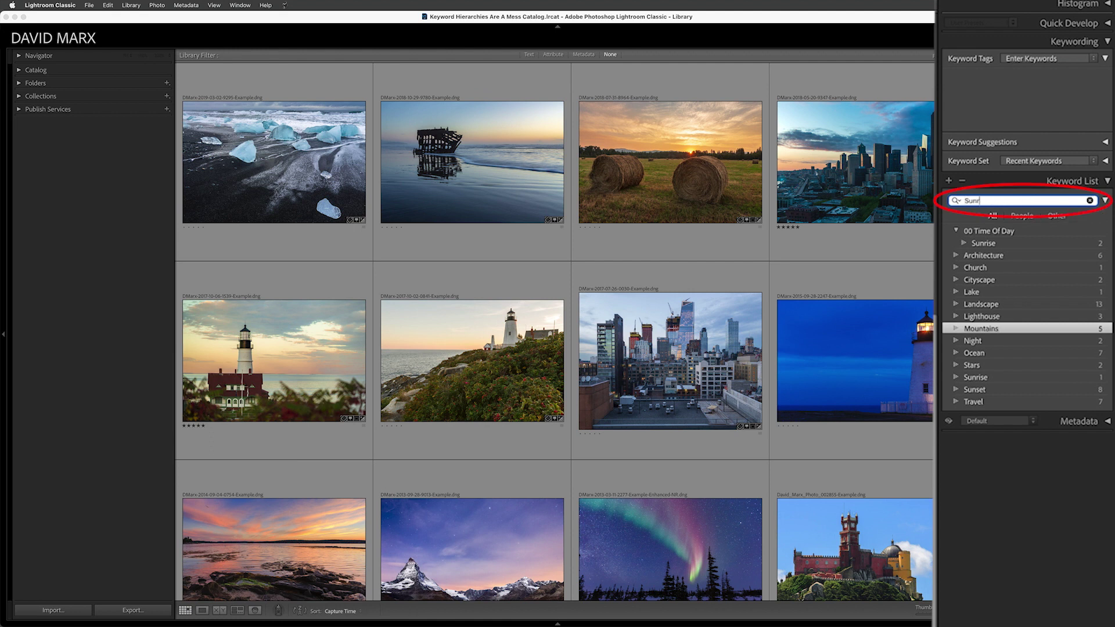
type("ise")
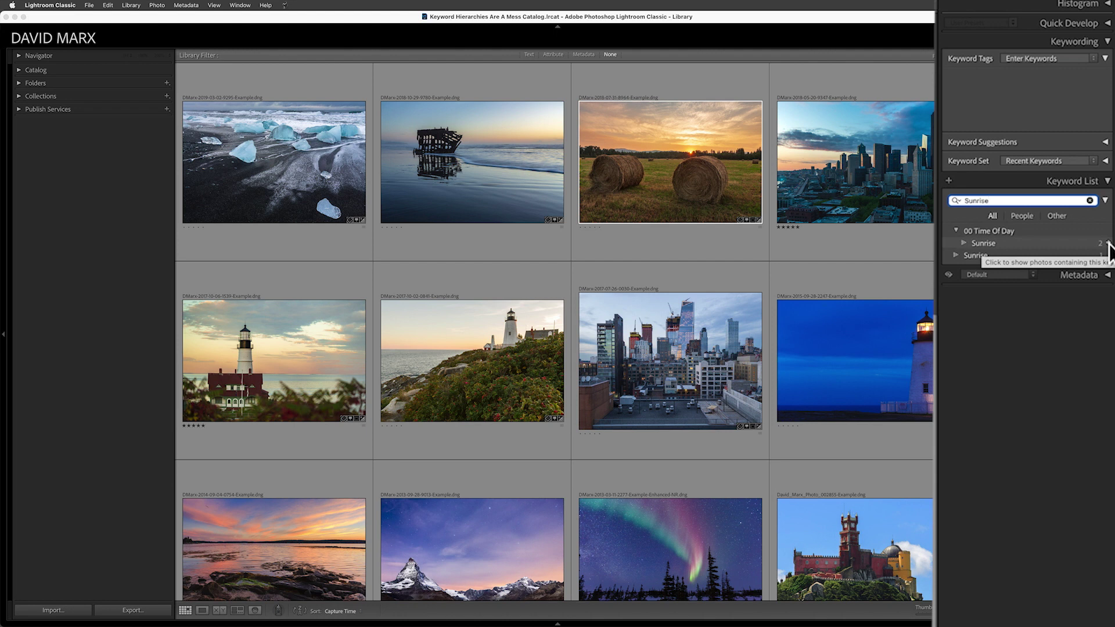
Show the photos tagged with the nested Sunrise and select both of them
left_click(1109, 243)
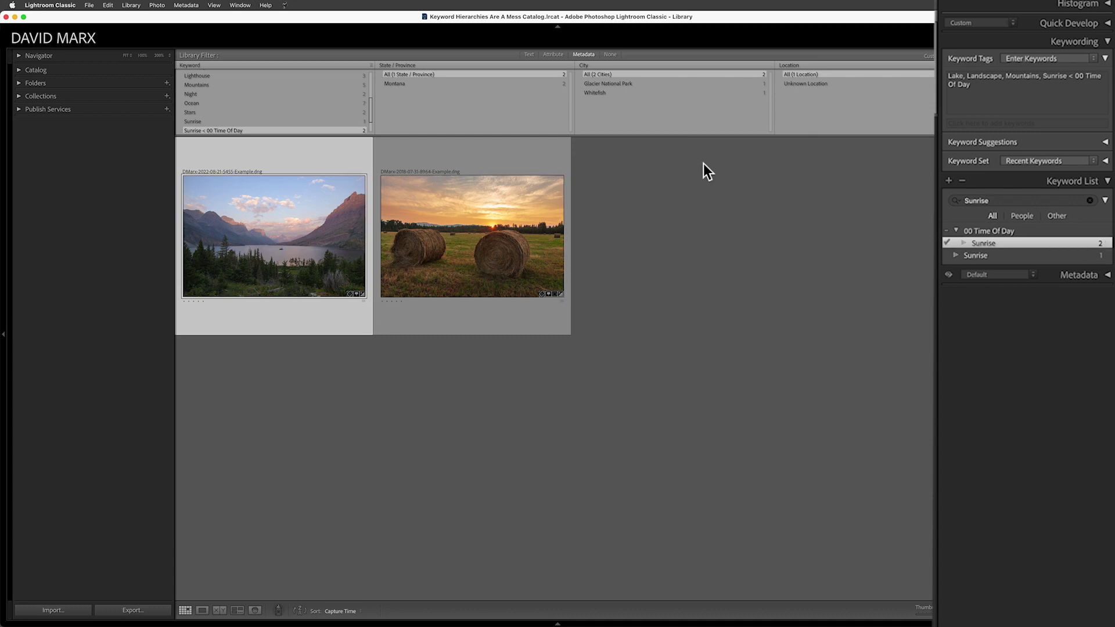
left_click(108, 6)
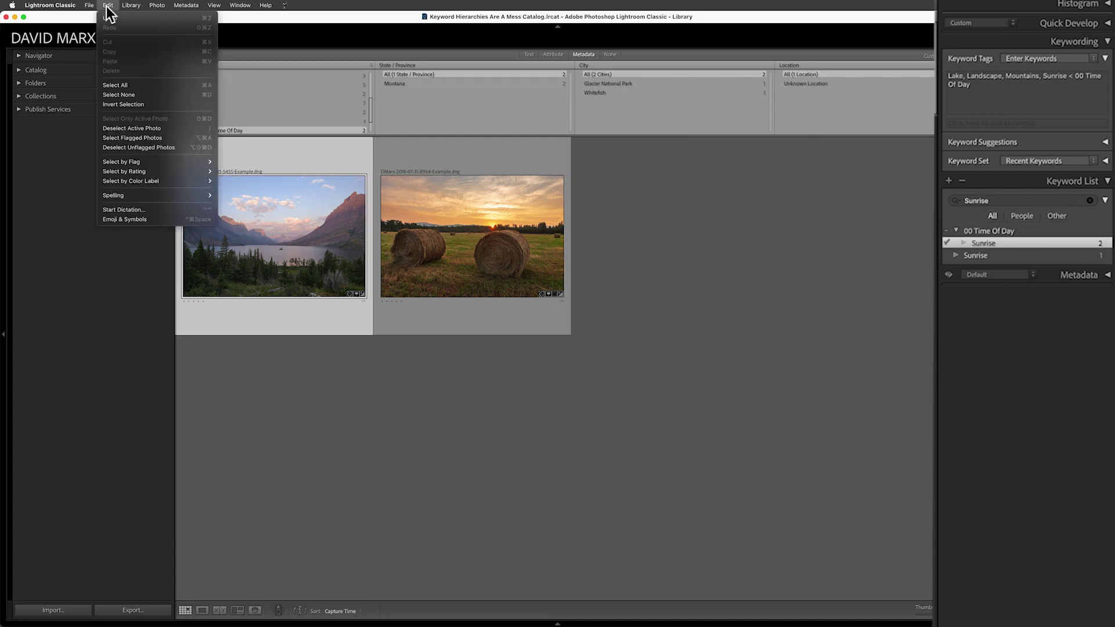
left_click(126, 84)
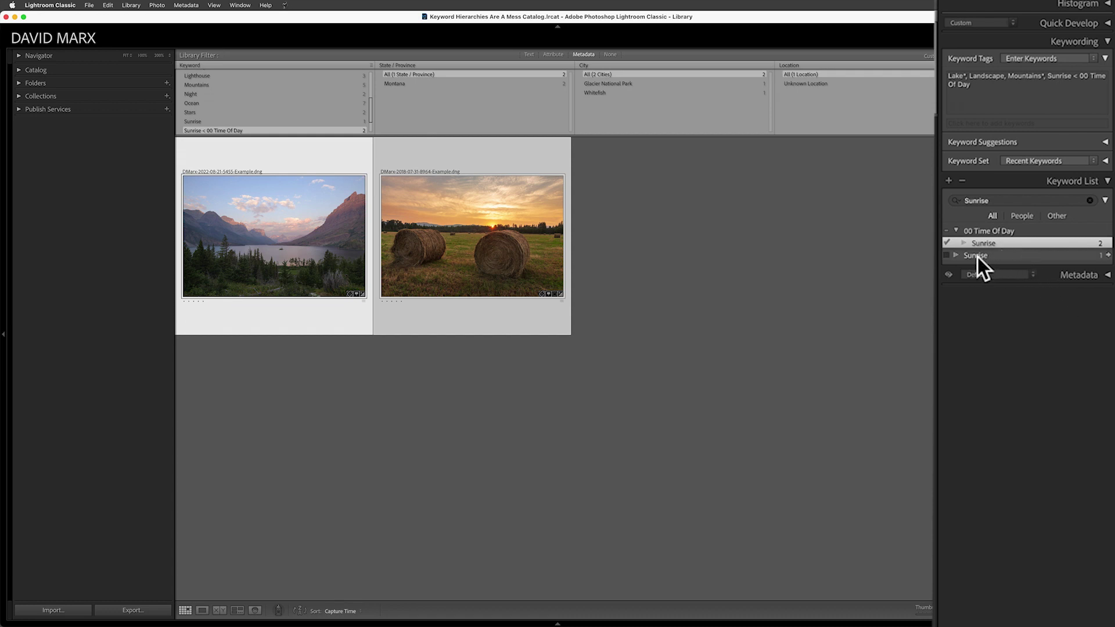
Add top-level Sunrise to both selected photos and confirm it among their keyword tags
left_click_drag(978, 256, 890, 236)
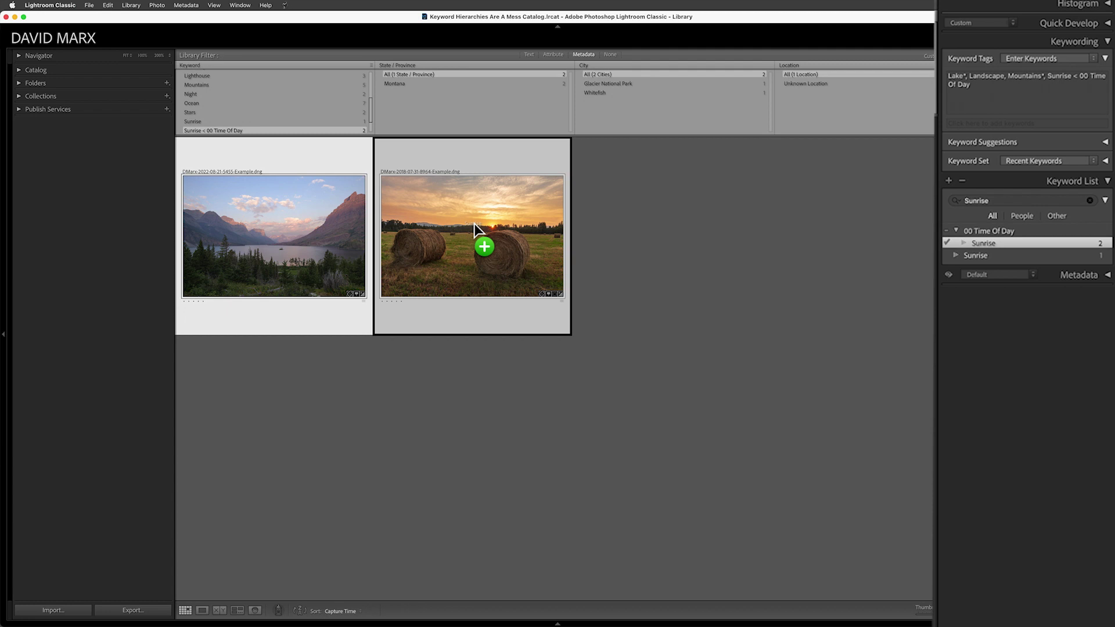
left_click_drag(474, 224, 476, 225)
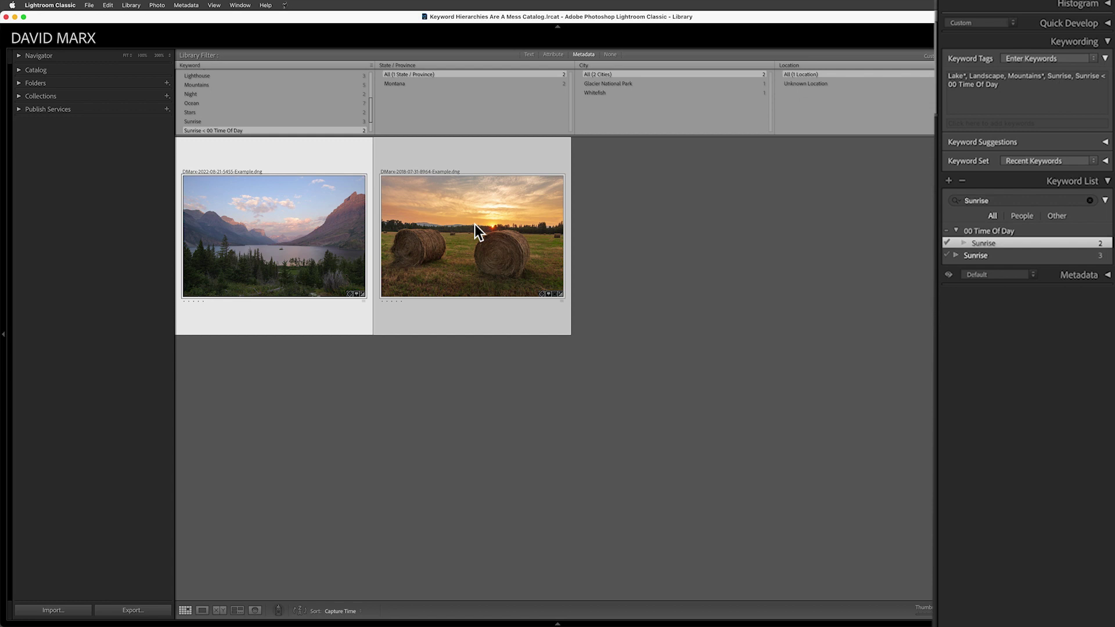
left_click(1069, 87)
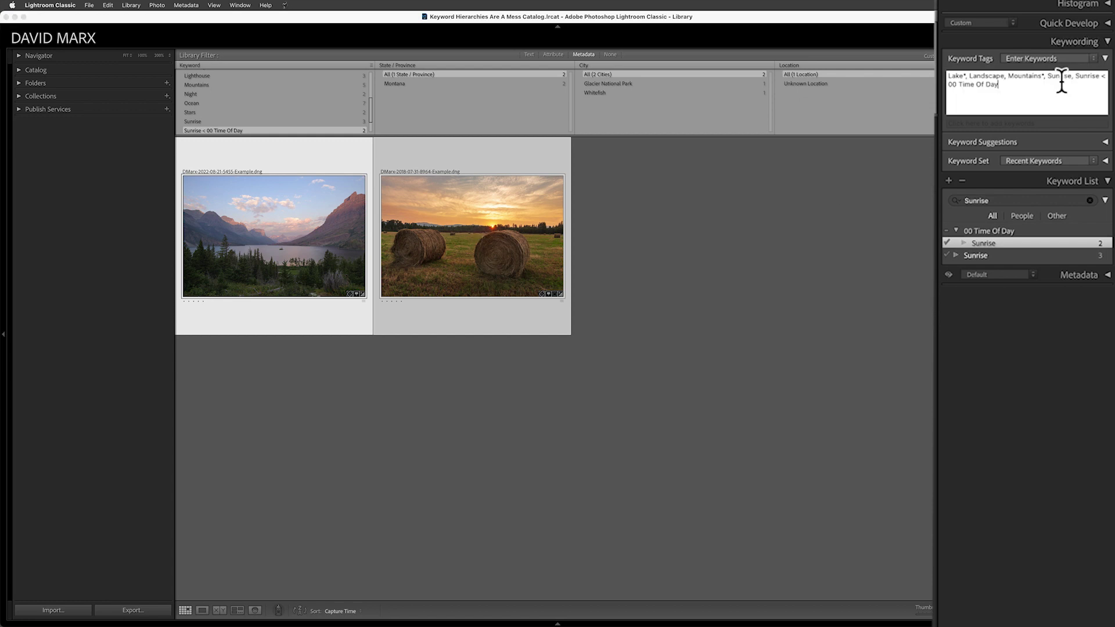
left_click_drag(1048, 76, 1099, 91)
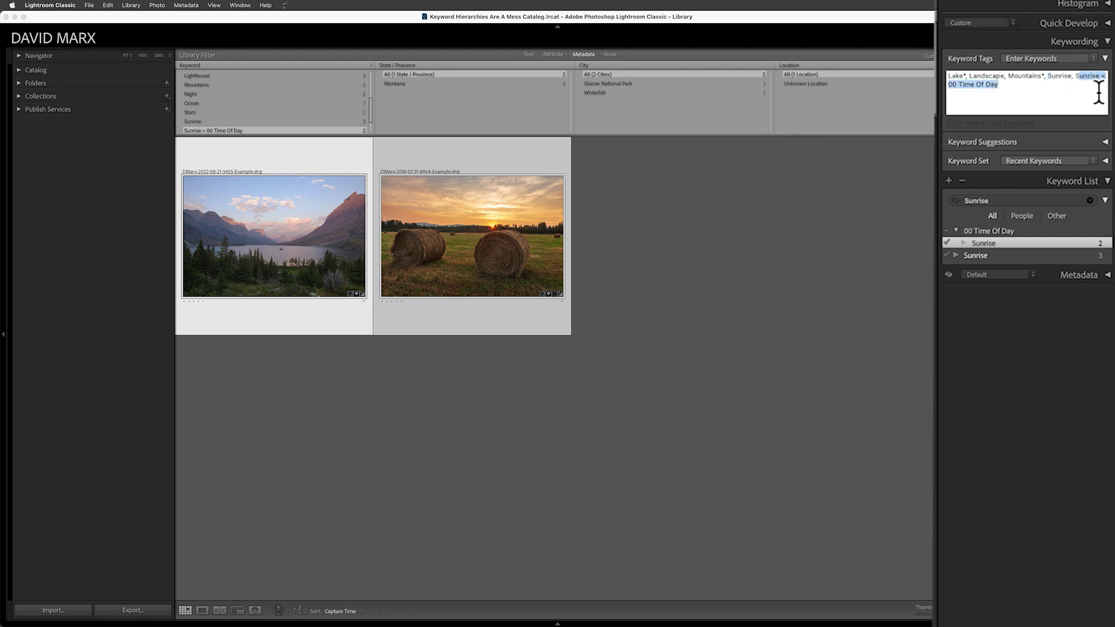
Delete the nested Sunrise keyword under 00 Time Of Day, keeping top-level Sunrise (3)
left_click(1057, 351)
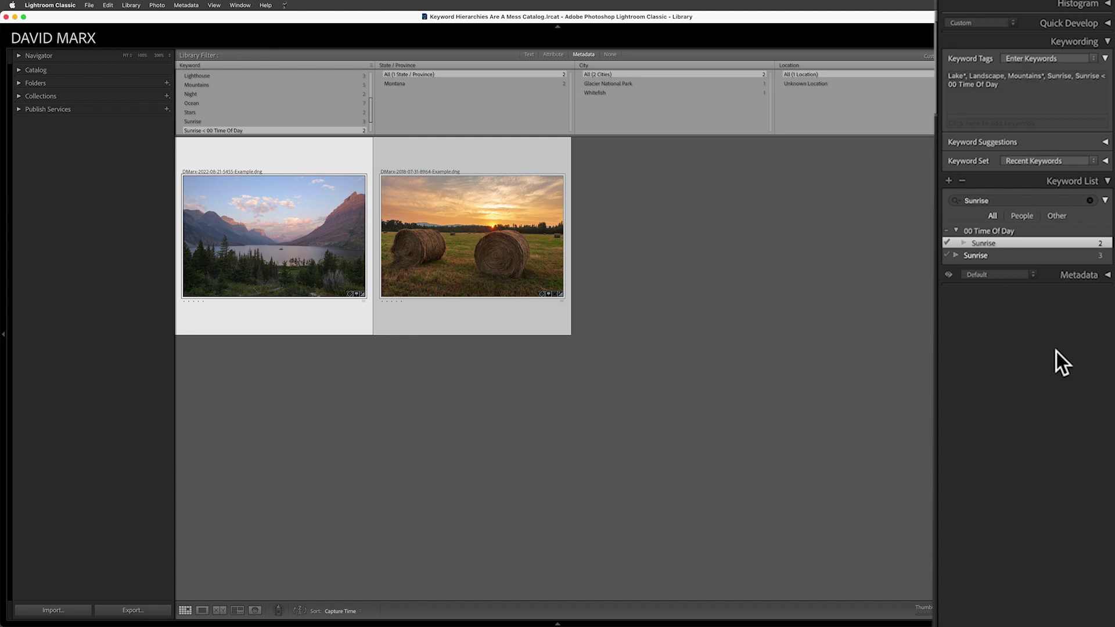
right_click(983, 243)
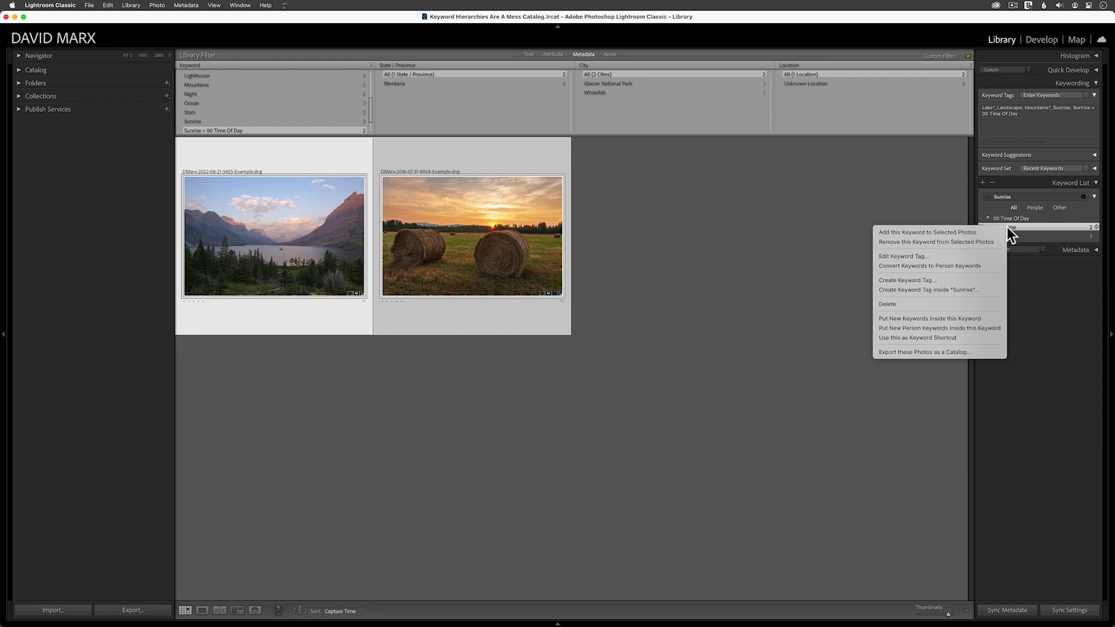
left_click(977, 303)
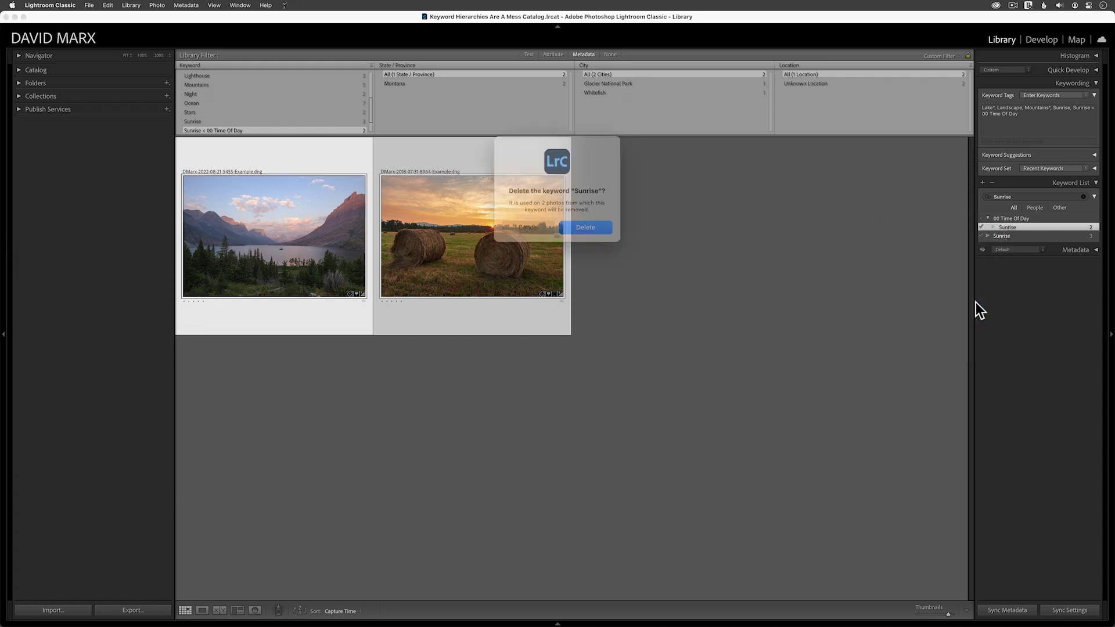
left_click(594, 226)
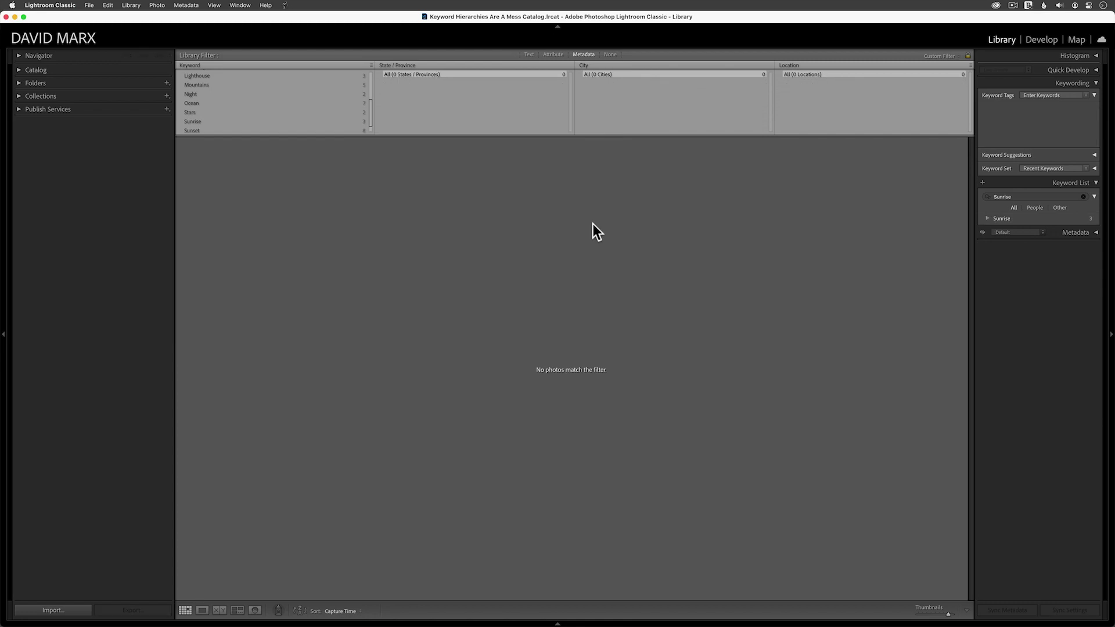
Set the Library Filter to None, then text-search 'Sunrise' to show three photos
left_click(610, 54)
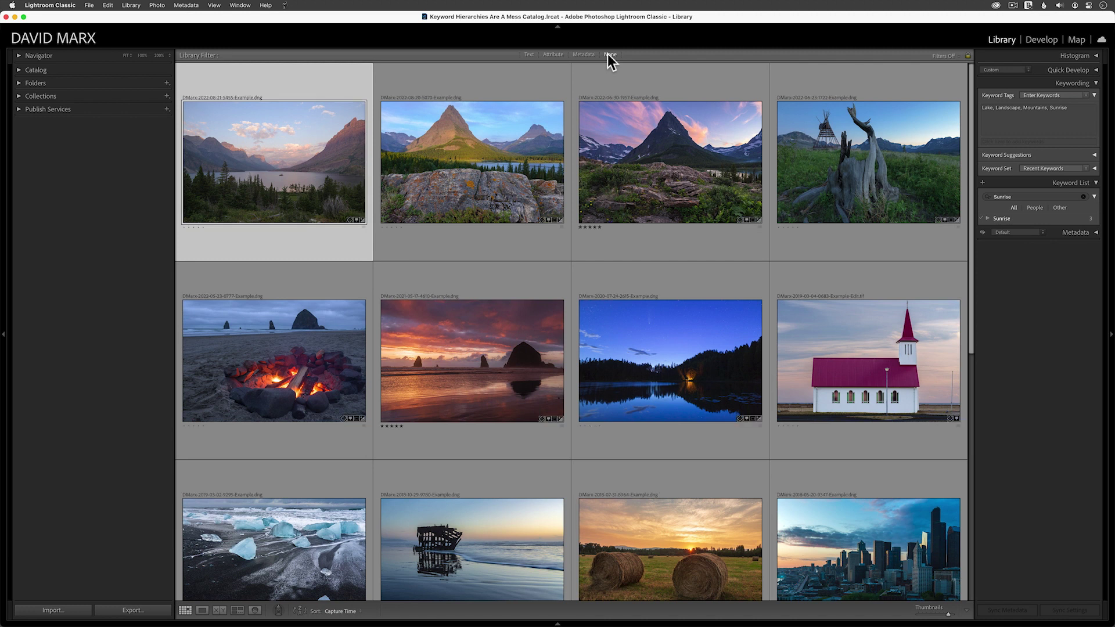
left_click(529, 54)
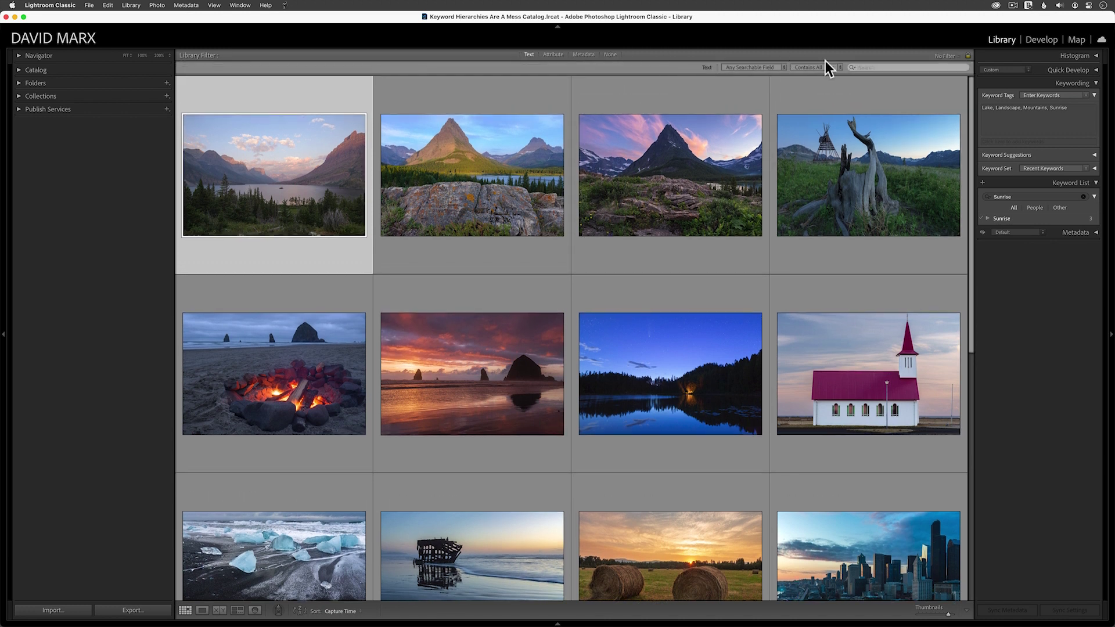
left_click(852, 67)
type("Sunrise")
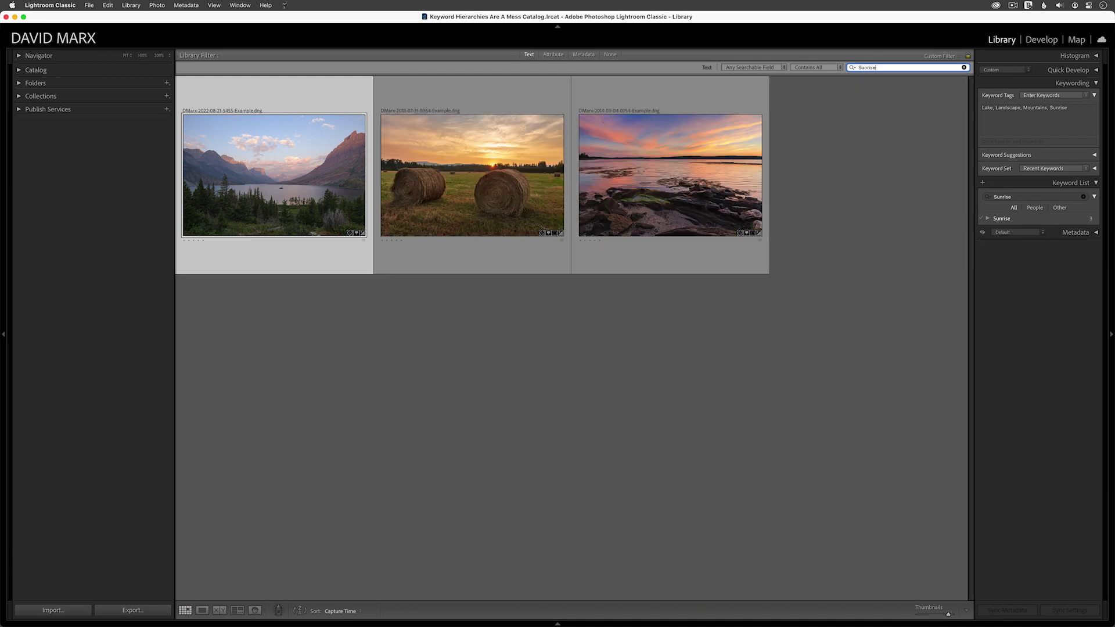